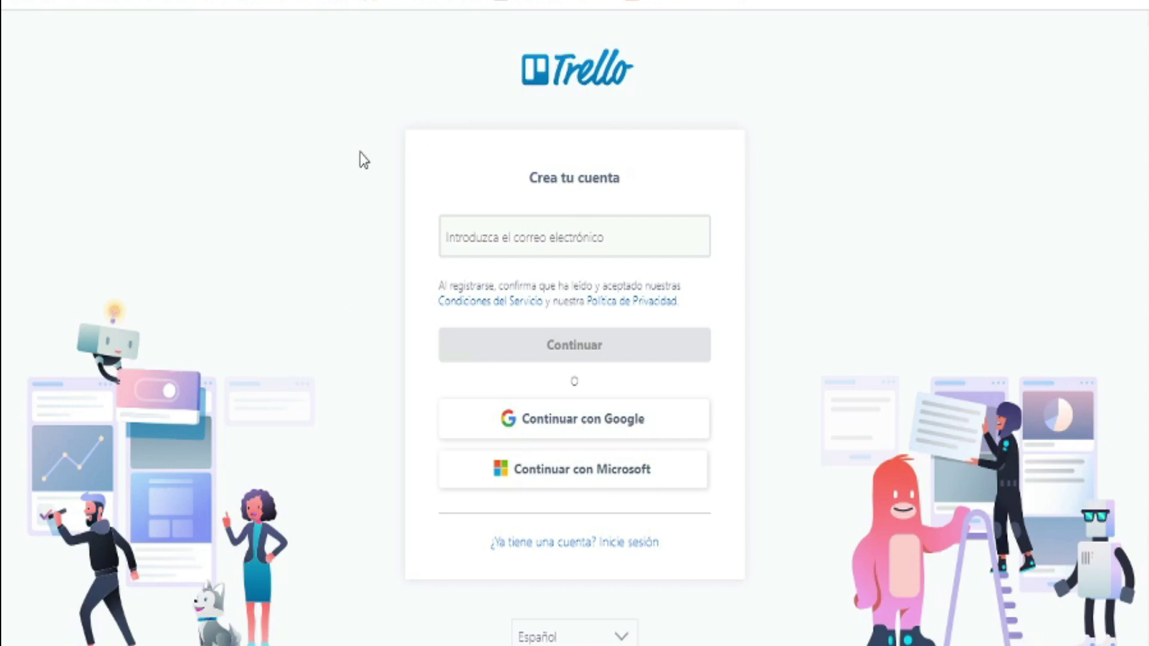
Switch to the logged-in Trello home page and start a new team named "Equipo de RRHH"
left_click(220, 4)
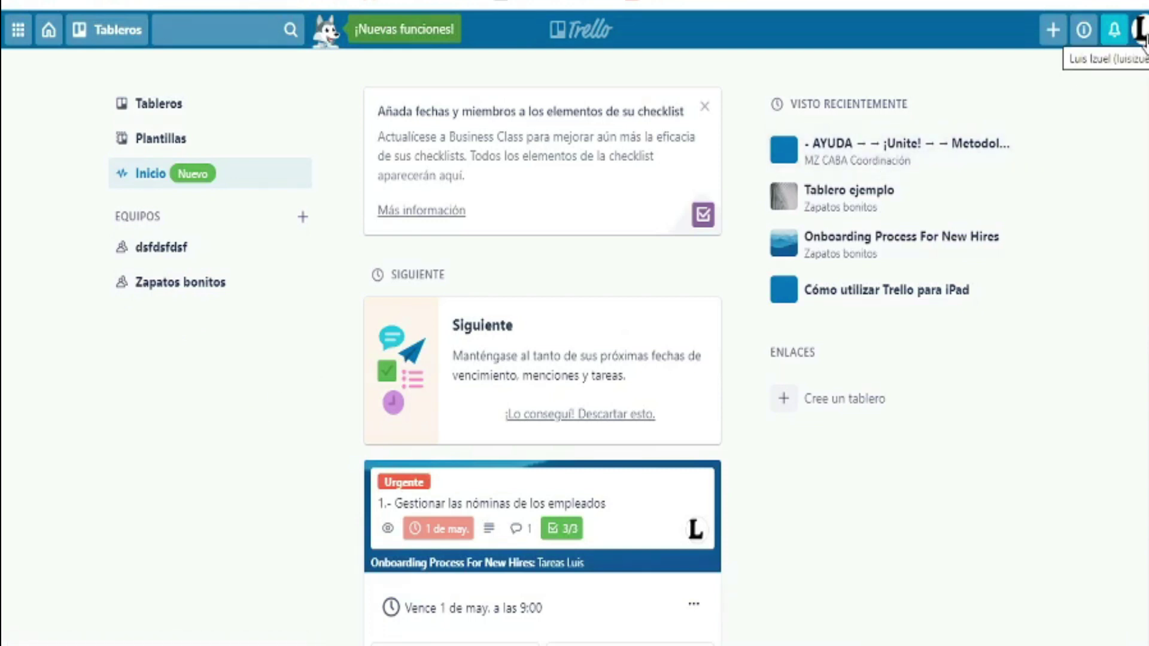
left_click(1054, 31)
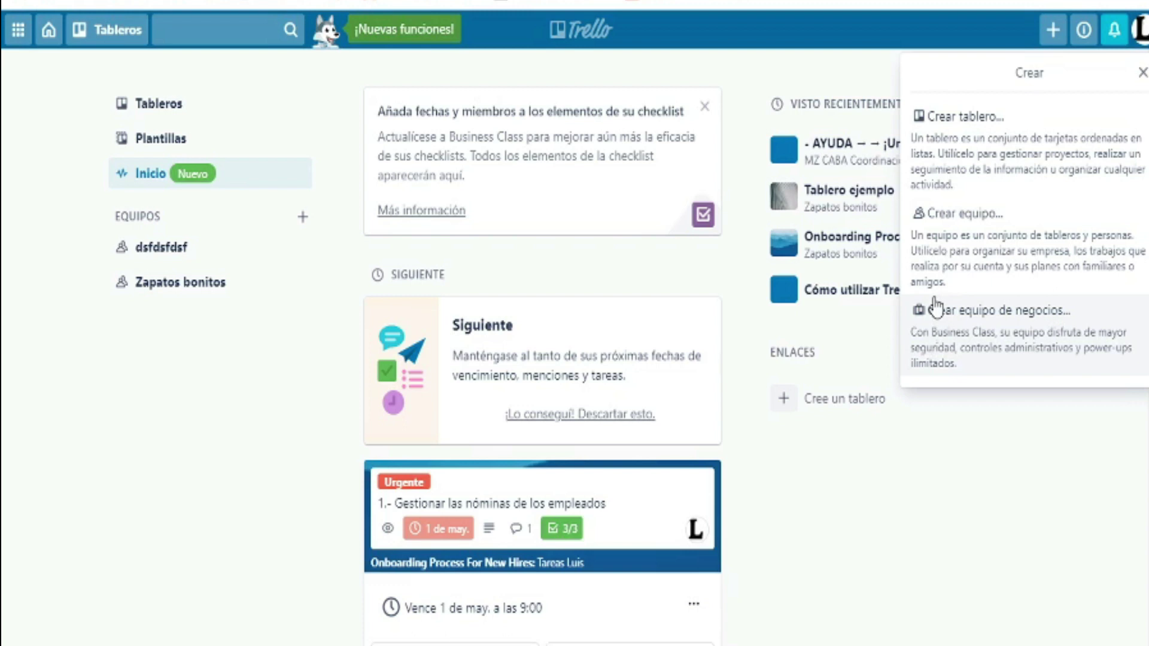
left_click(944, 264)
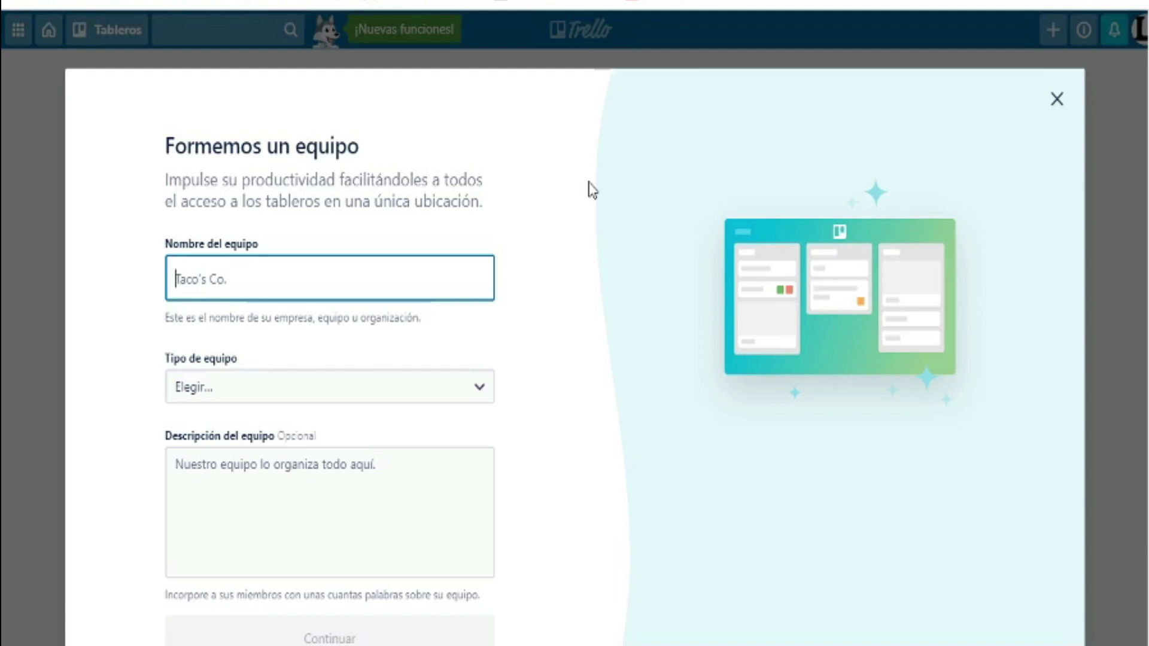
type("Equipo d")
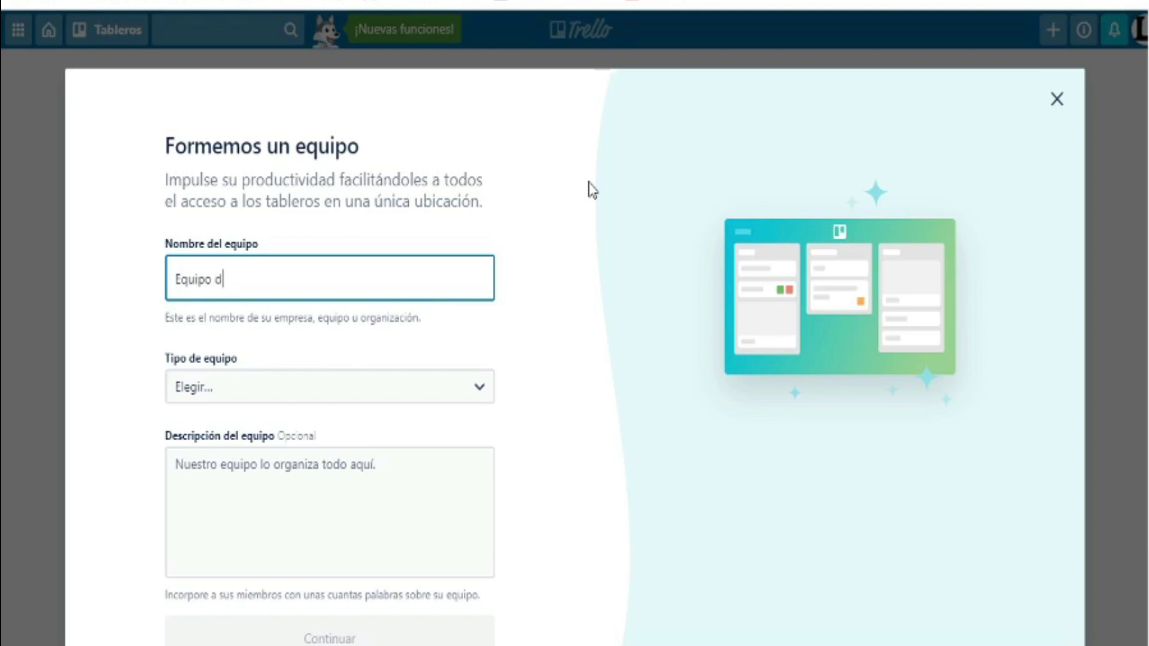
type("e RRHH")
Set the team type to Recursos humanos, describe its tasks (Pagar nominas, Hacer entrevistas de trabajo, Autoevaluación personal, Prácticas (Becarios)) and continue
left_click(328, 396)
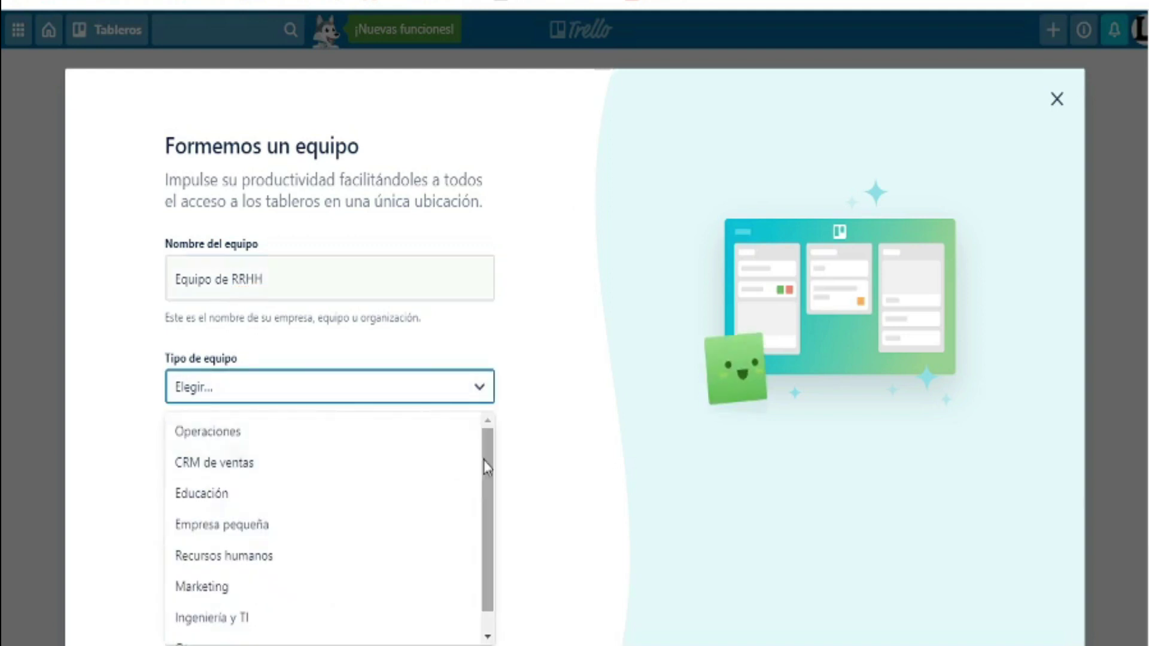
left_click_drag(484, 461, 483, 509)
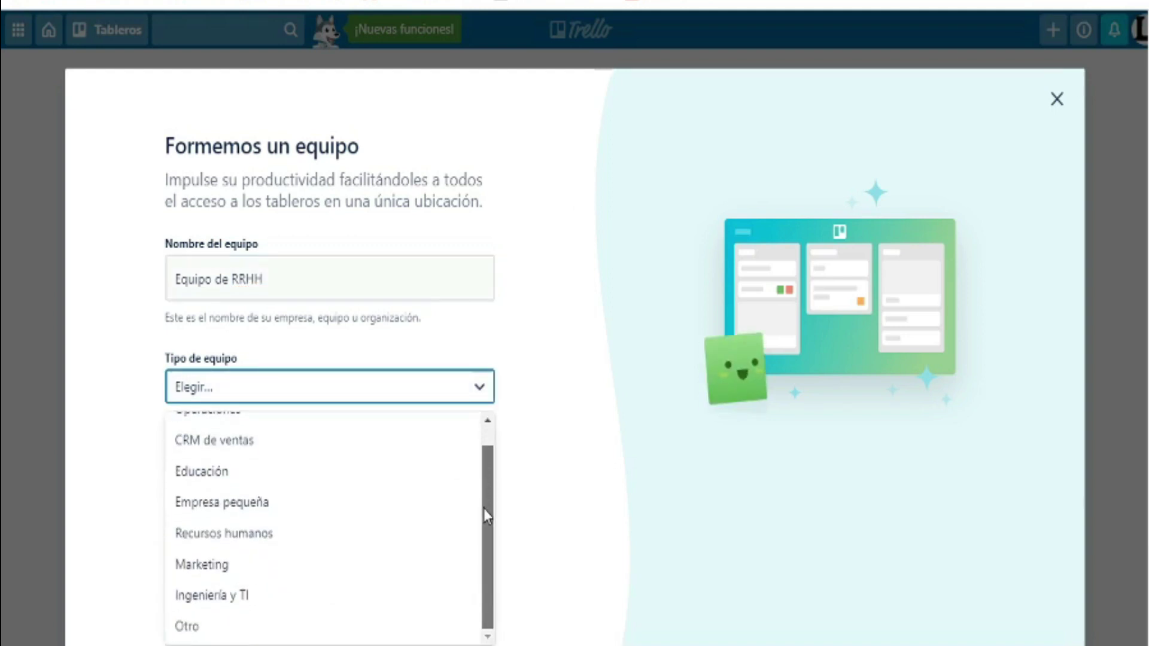
left_click(267, 538)
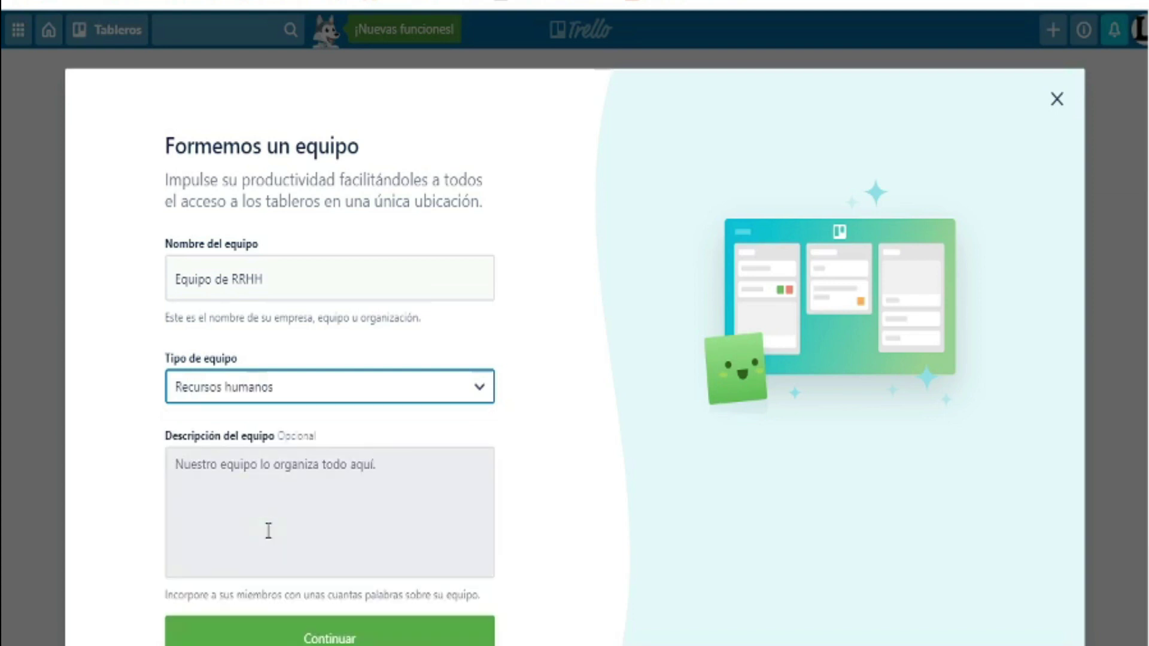
left_click(266, 463)
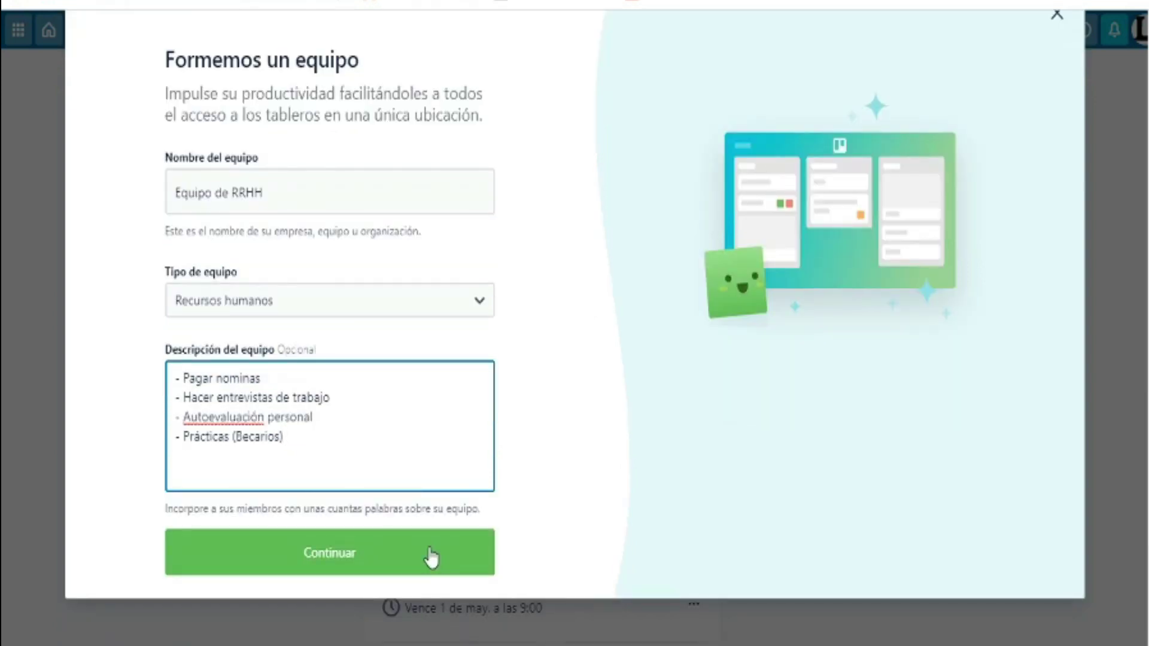
left_click(431, 558)
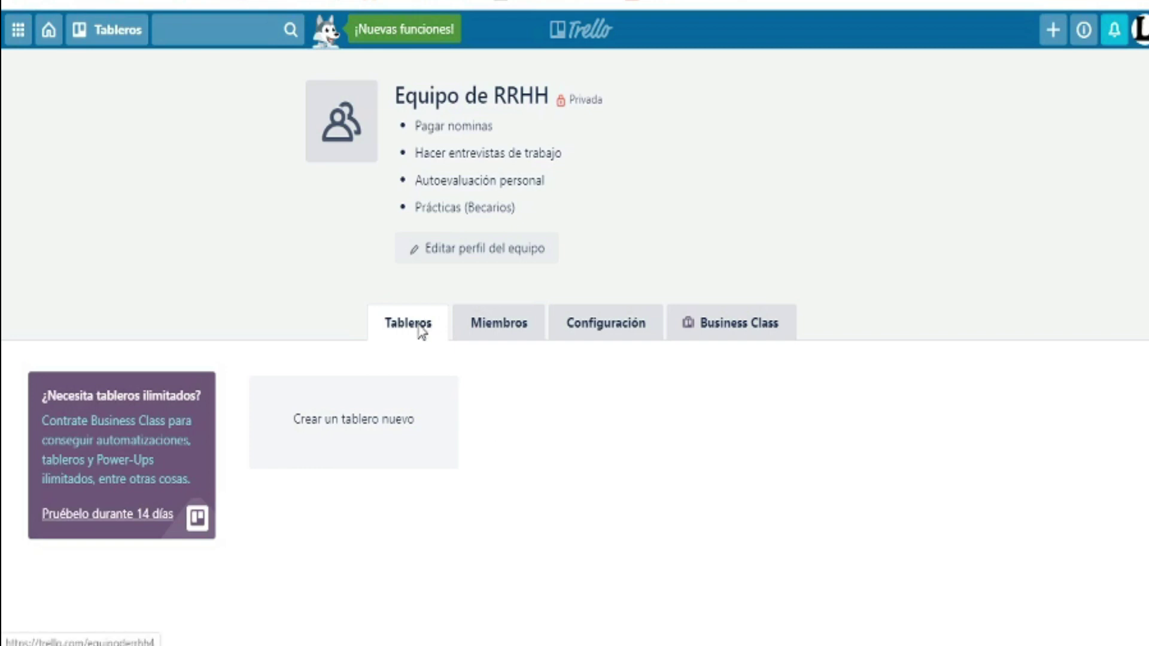
Examine the team's member section and its form for inviting people by e-mail
left_click(499, 330)
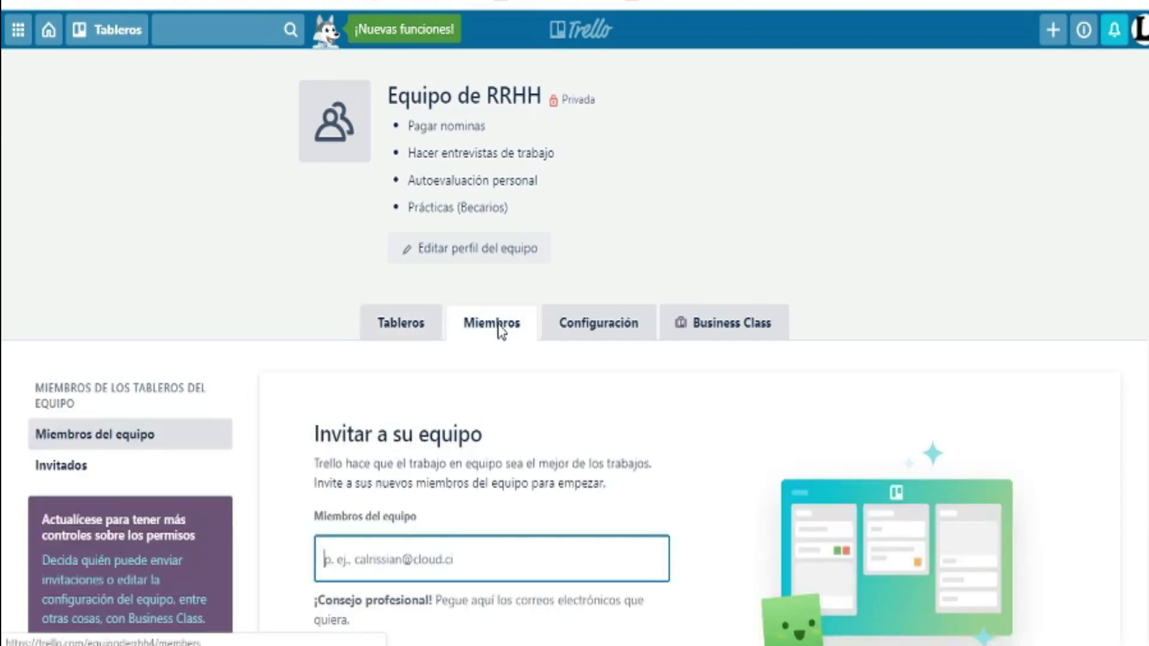
scroll(1144, 385, "down", 3)
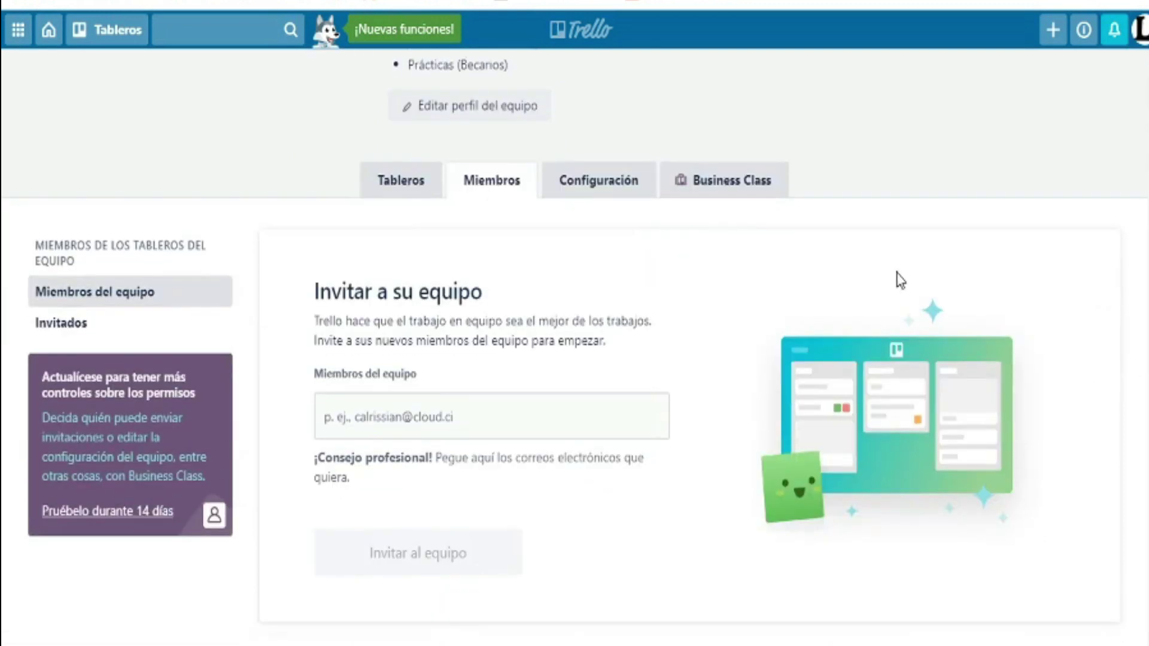
left_click(547, 412)
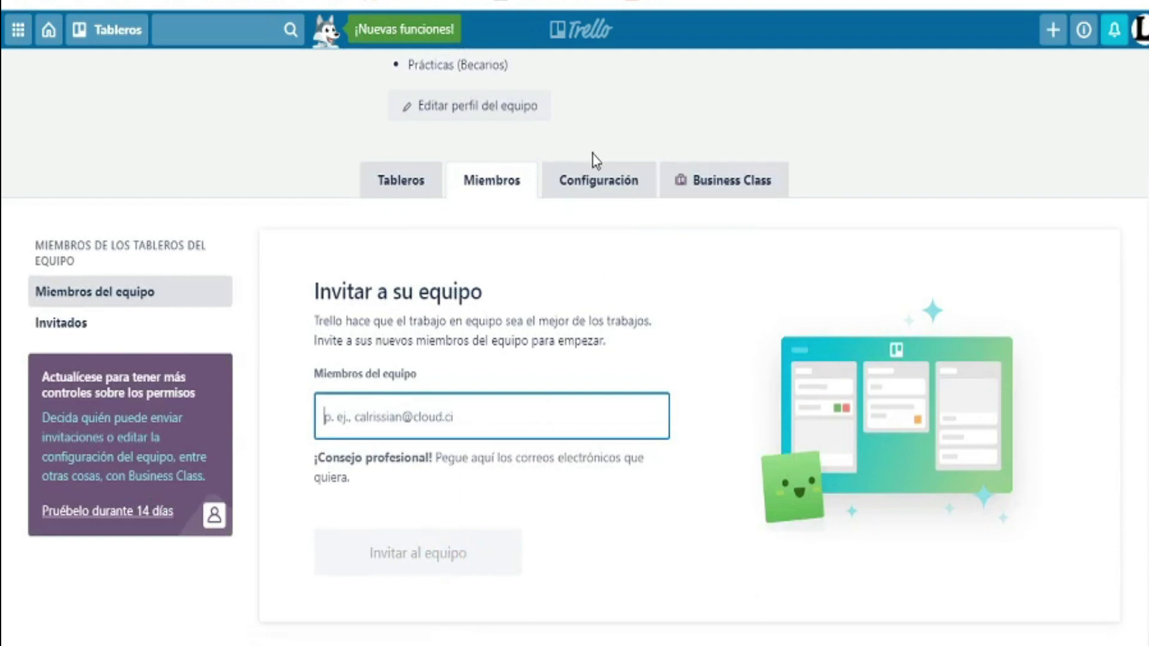
Examine the team's configuration, including the private and public visibility options, without changing the visibility
left_click(592, 181)
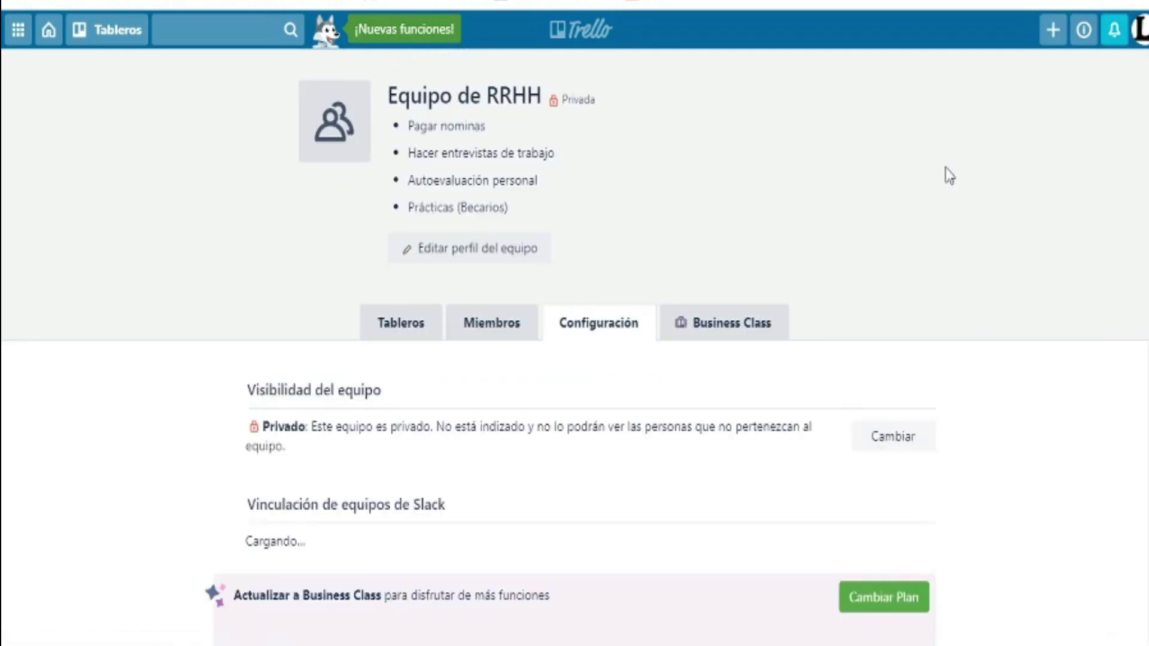
scroll(601, 337, "down", 3)
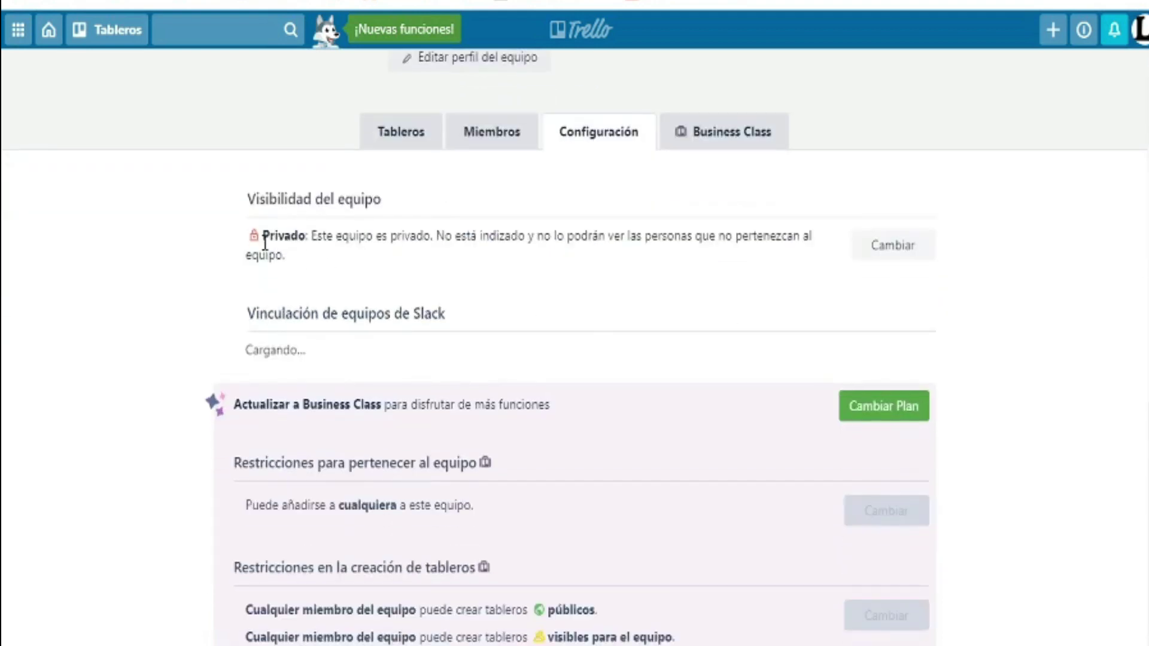
left_click(895, 251)
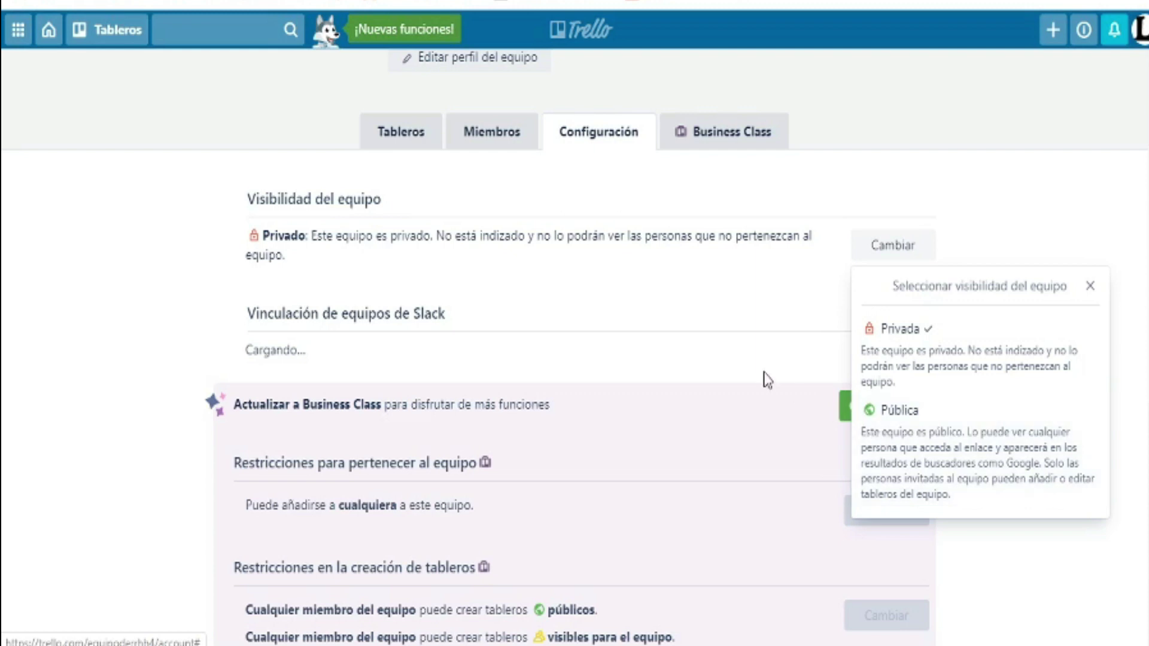
left_click(697, 306)
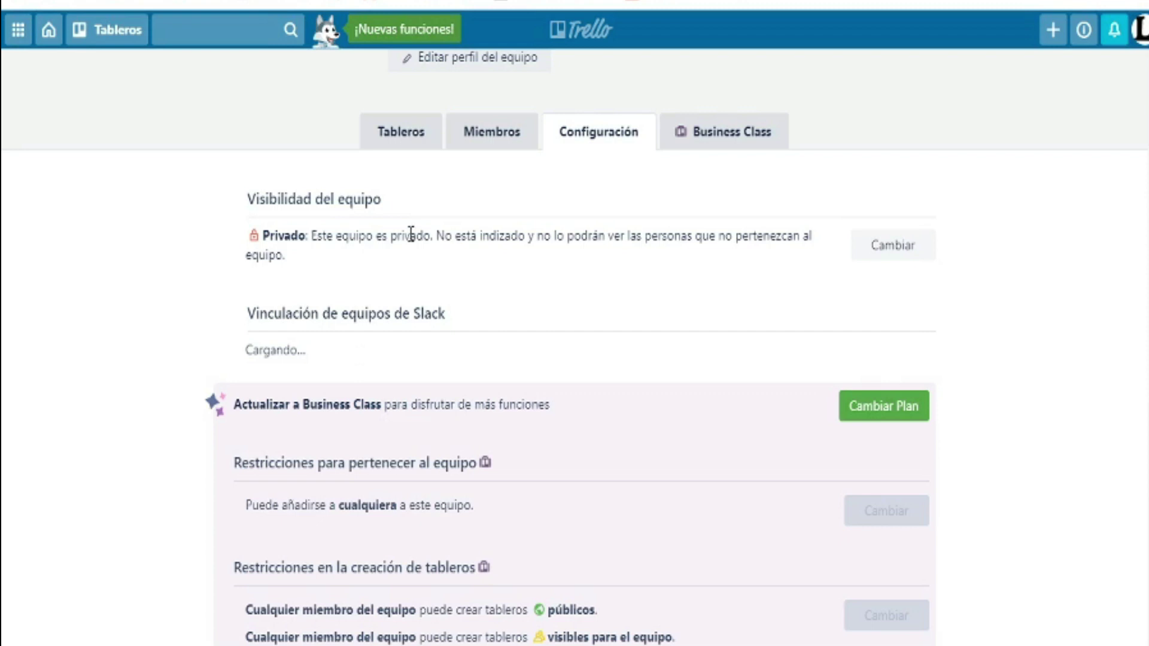
Examine the Business Class benefits and billing plans, and check the options for creating boards and teams
left_click(724, 132)
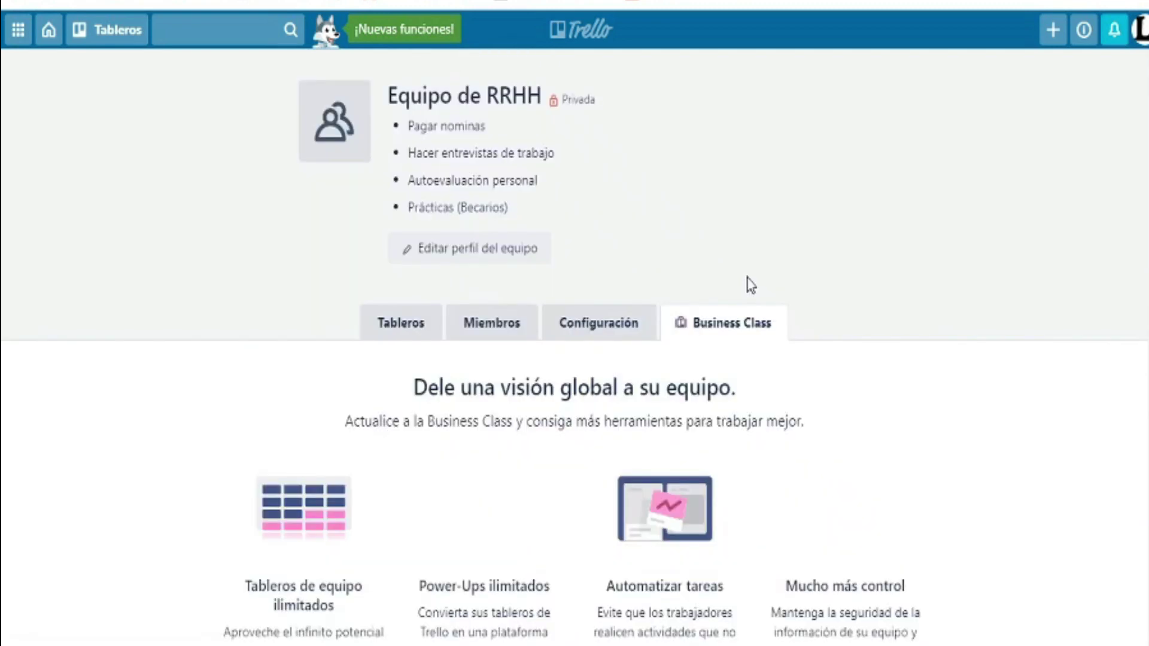
scroll(746, 285, "down", 2)
scroll(575, 338, "down", 2)
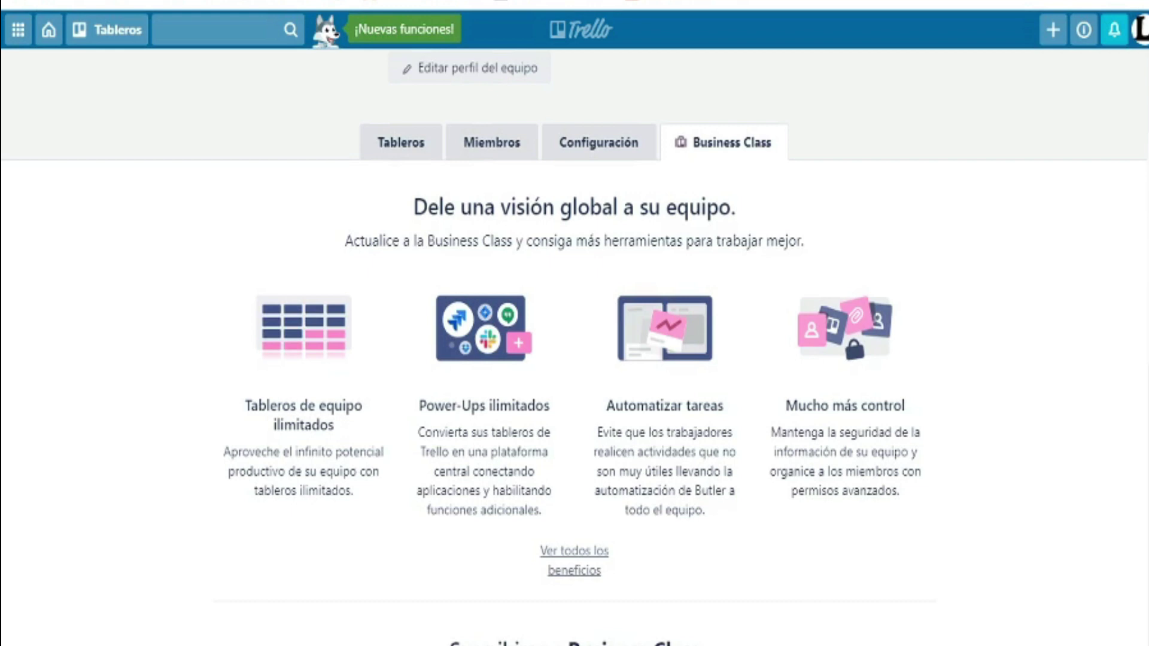
scroll(574, 347, "down", 6)
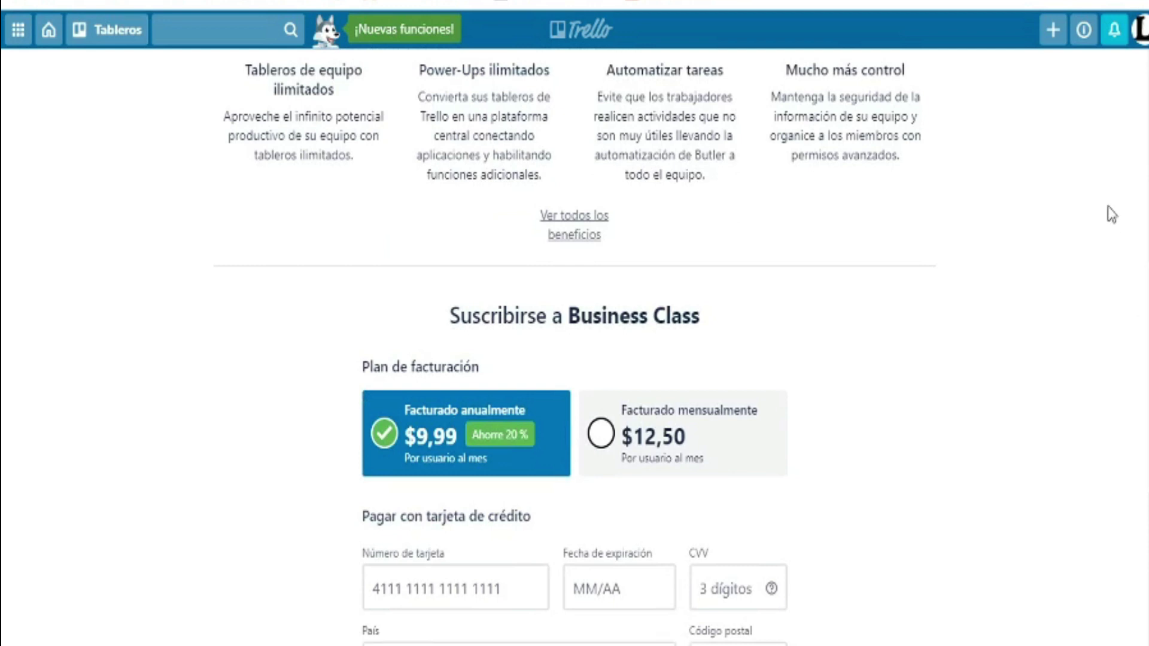
left_click(1053, 29)
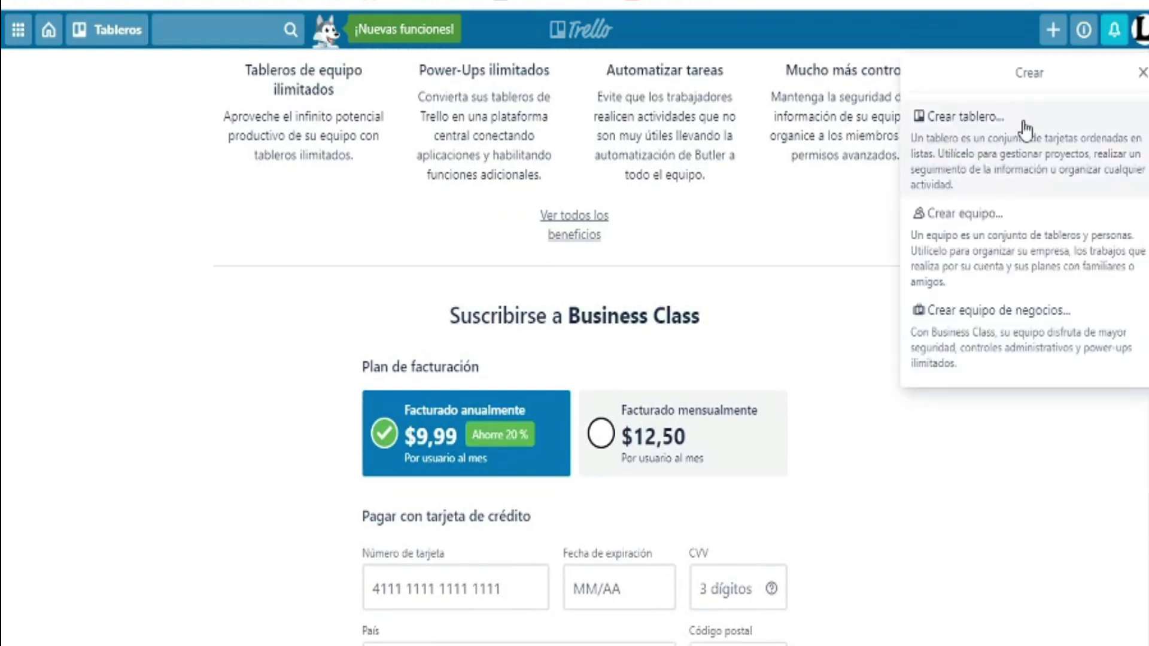
left_click(1142, 73)
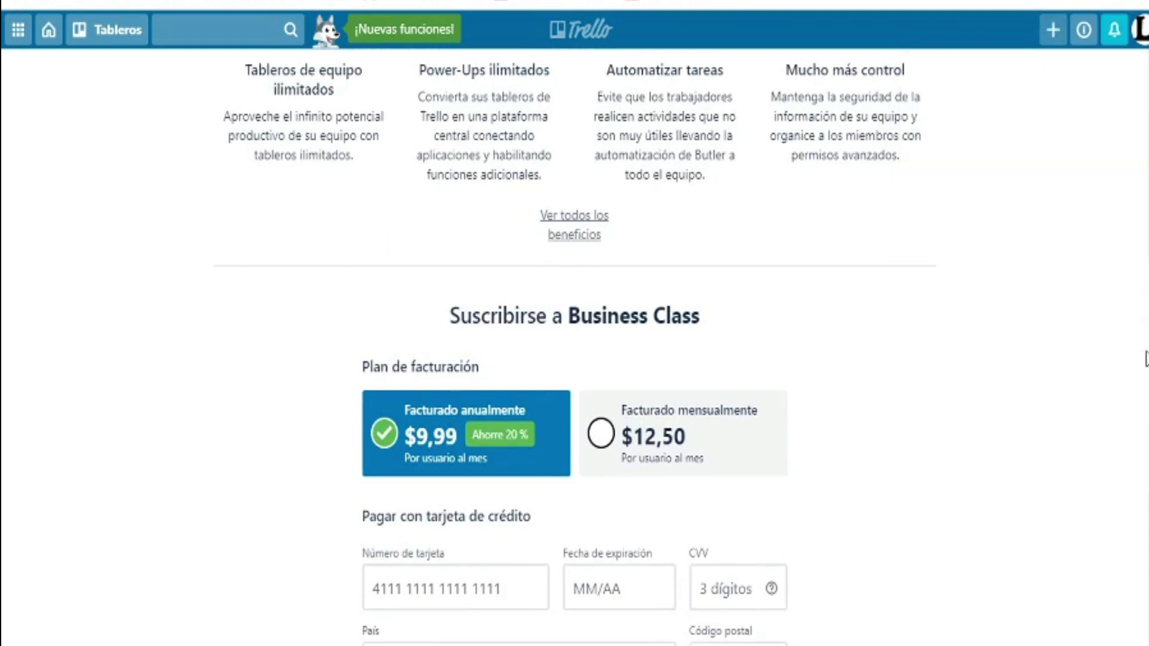
Start a new board in the team's boards, try several photo and colour backgrounds, and set the background to red
scroll(662, 162, "up", 7)
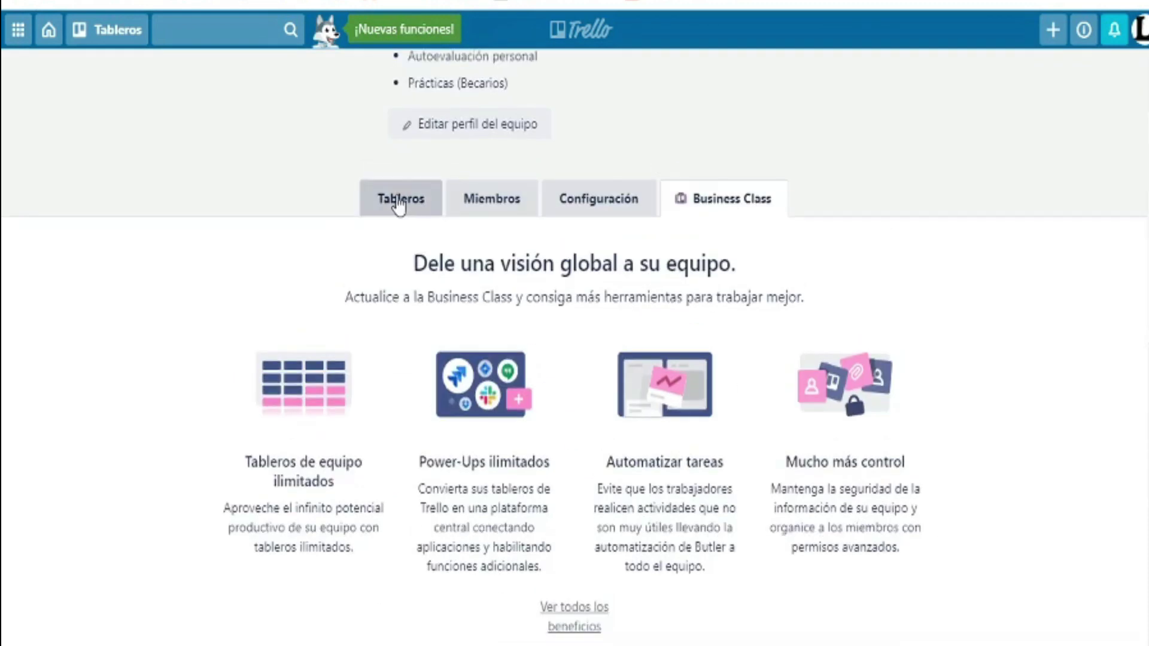
left_click(399, 204)
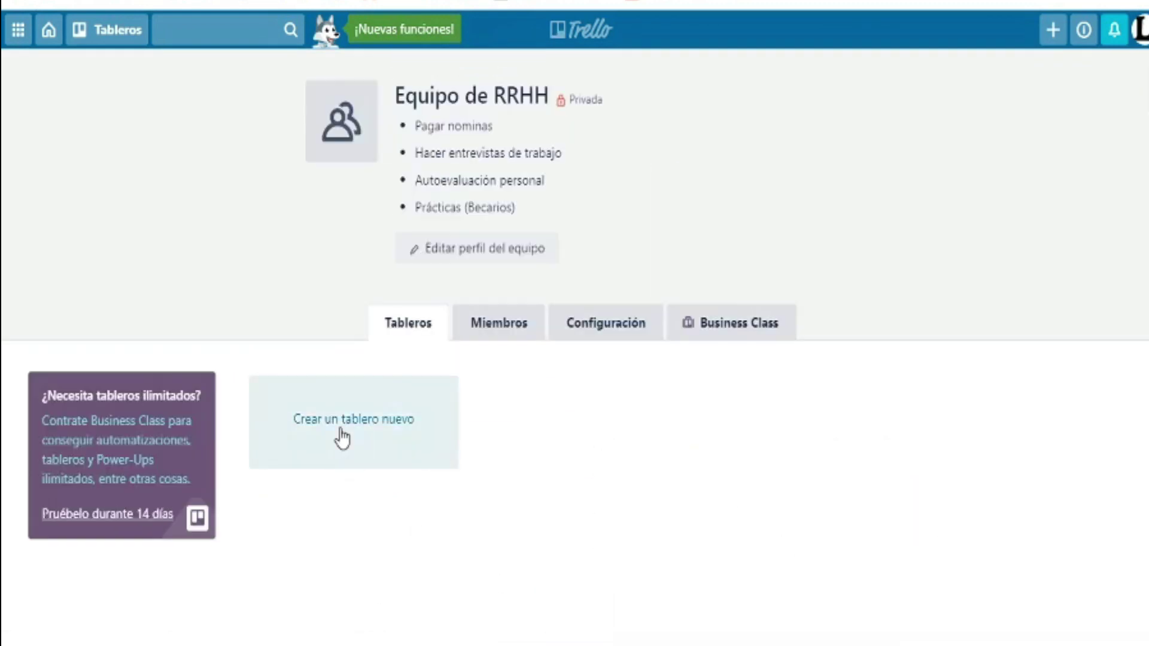
left_click(342, 438)
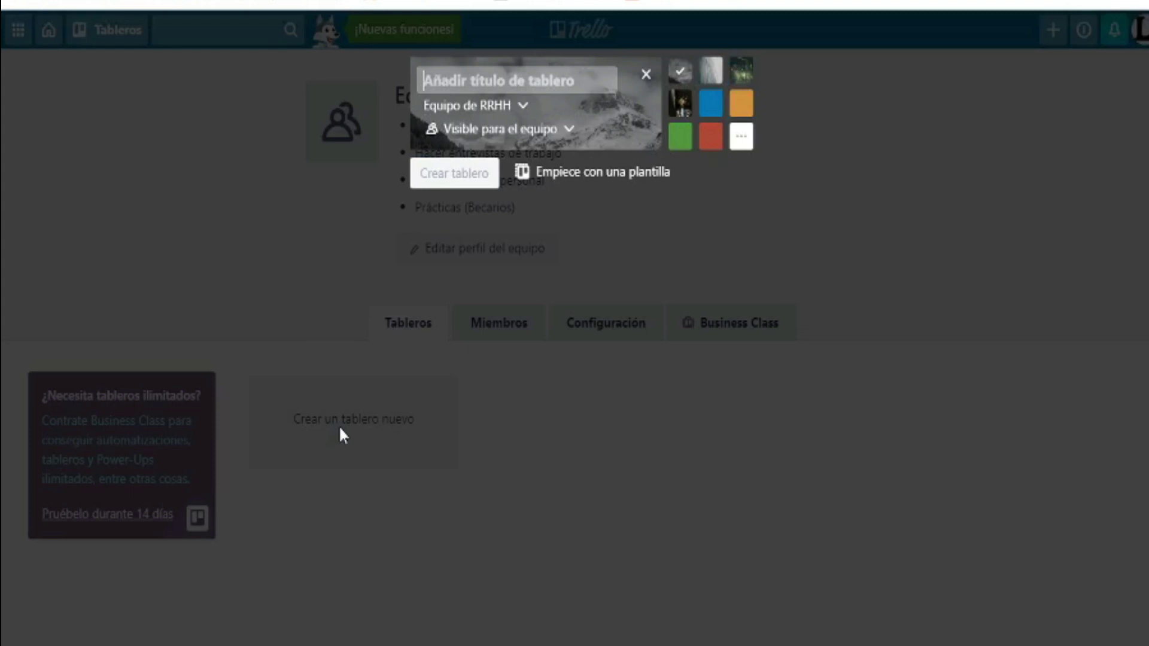
left_click(736, 142)
left_click(801, 163)
left_click(871, 172)
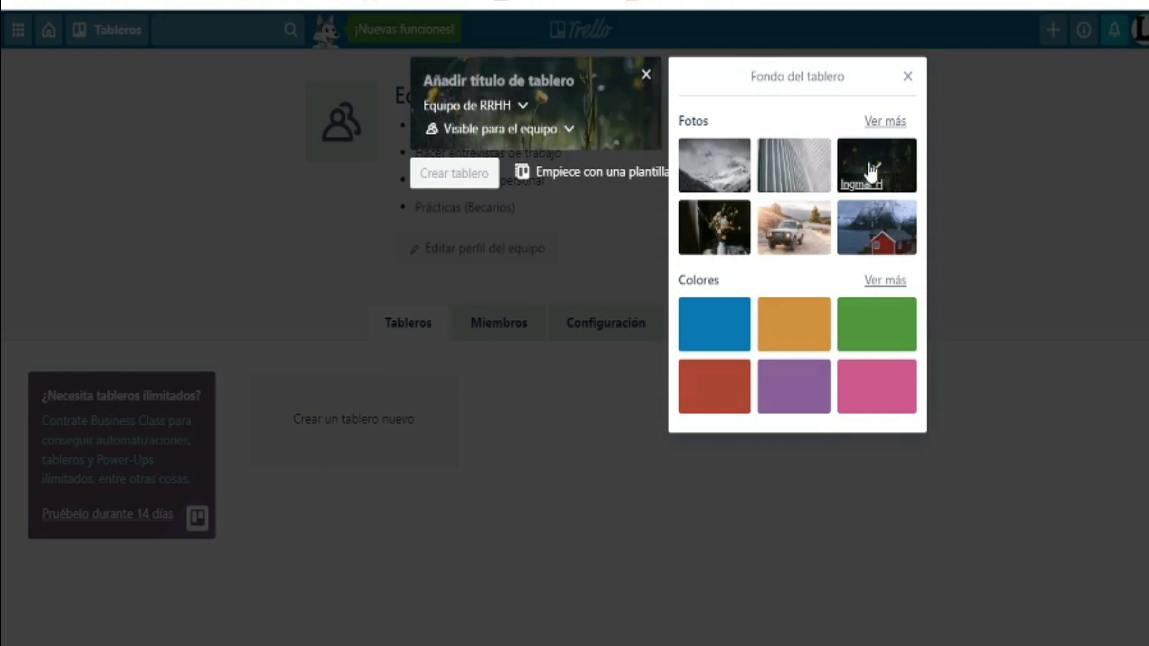
left_click(862, 238)
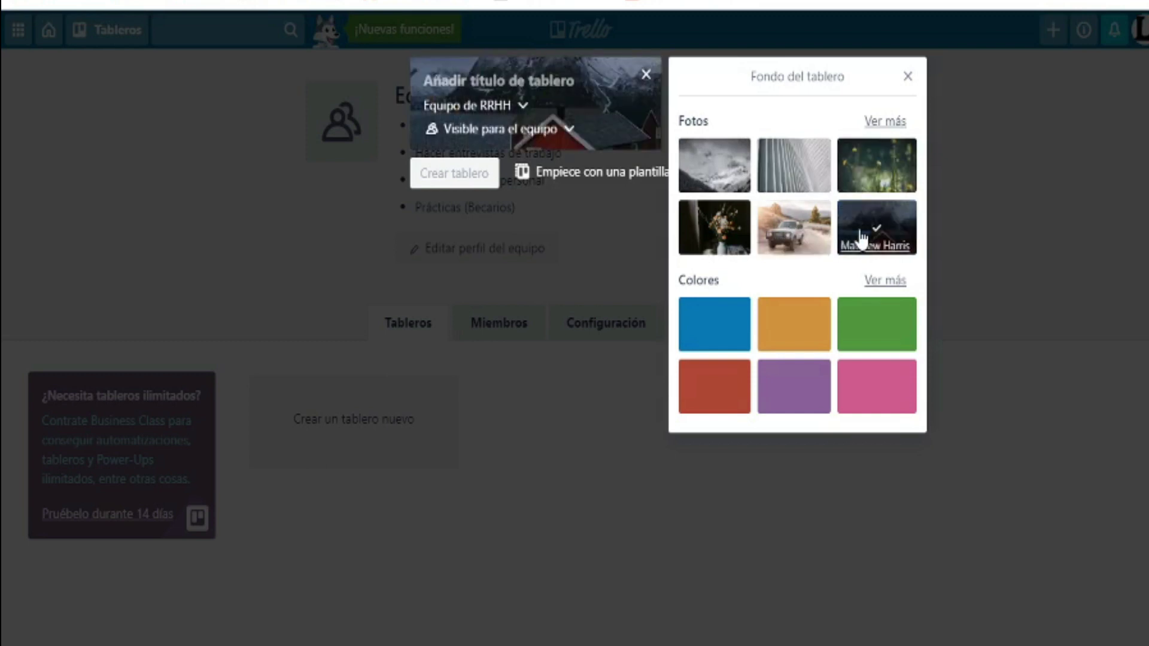
left_click(734, 326)
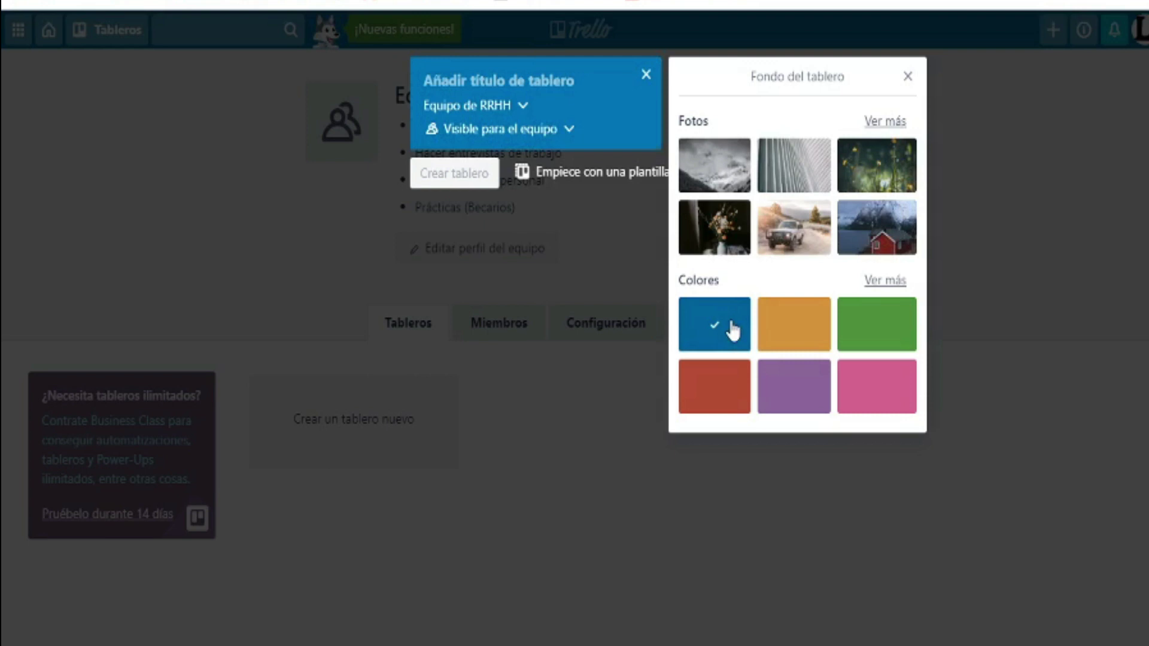
left_click(881, 401)
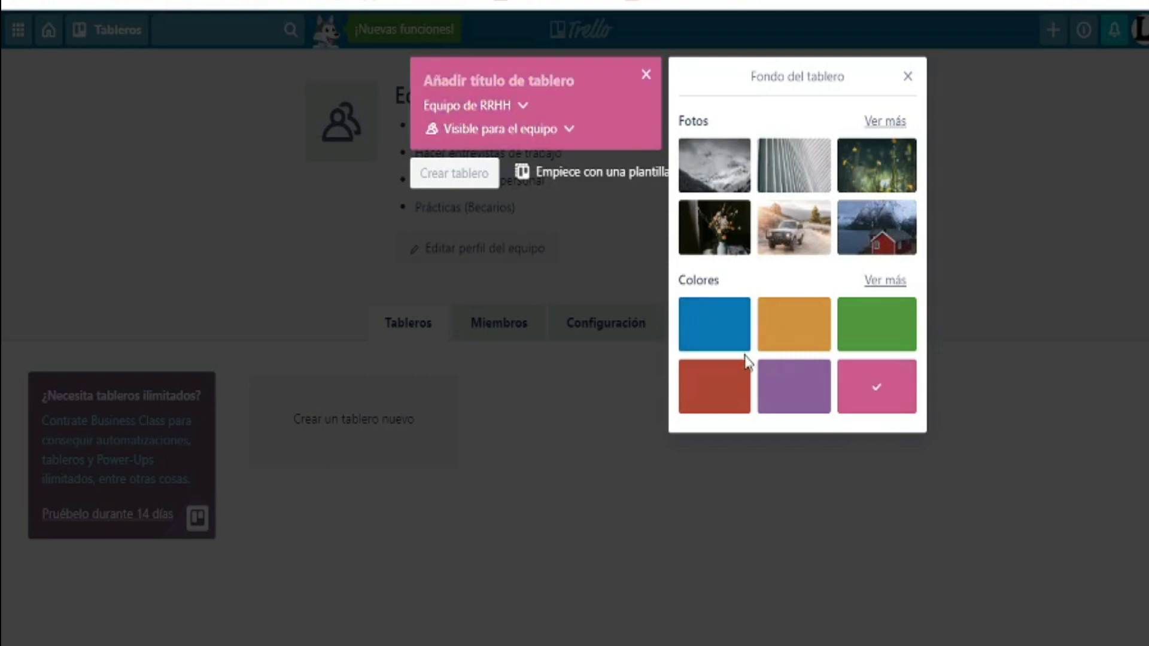
left_click(732, 336)
left_click(717, 398)
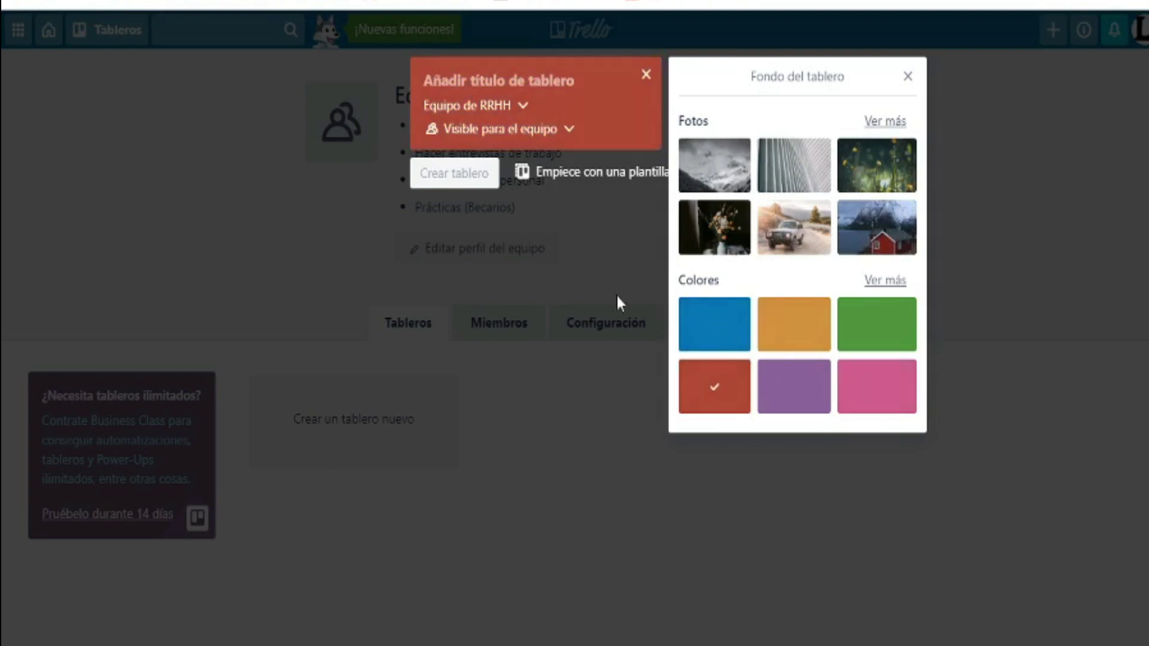
Check the board's visibility options, title it "Proyecto de autoevaluacion de 2020" and create the board
left_click(571, 129)
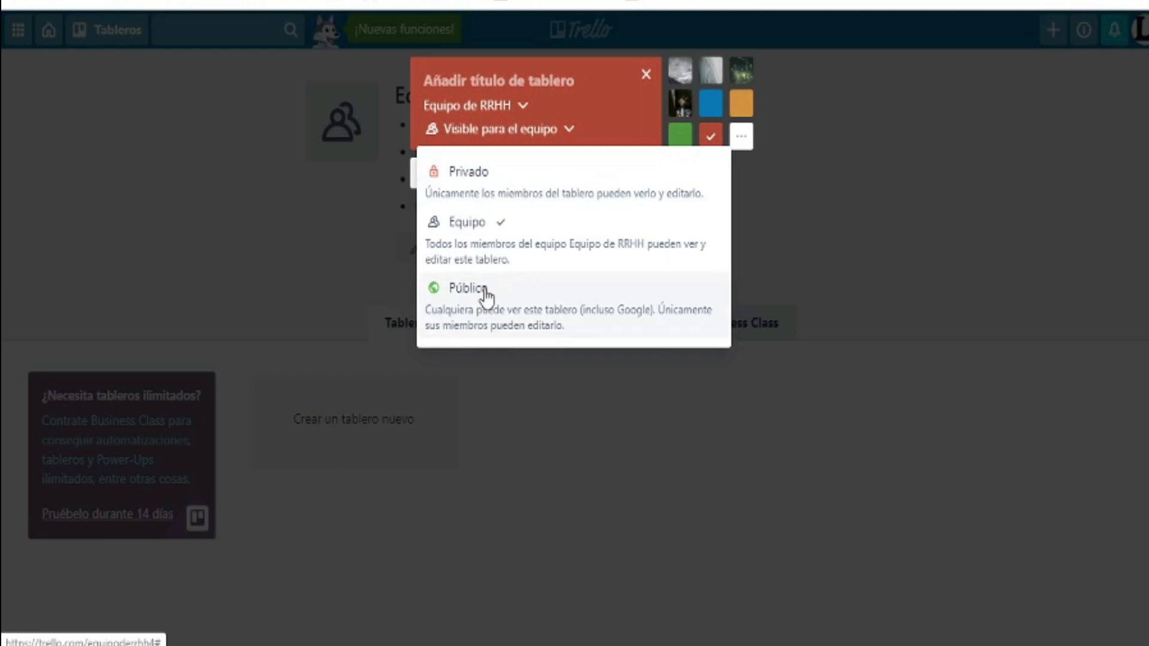
left_click(653, 117)
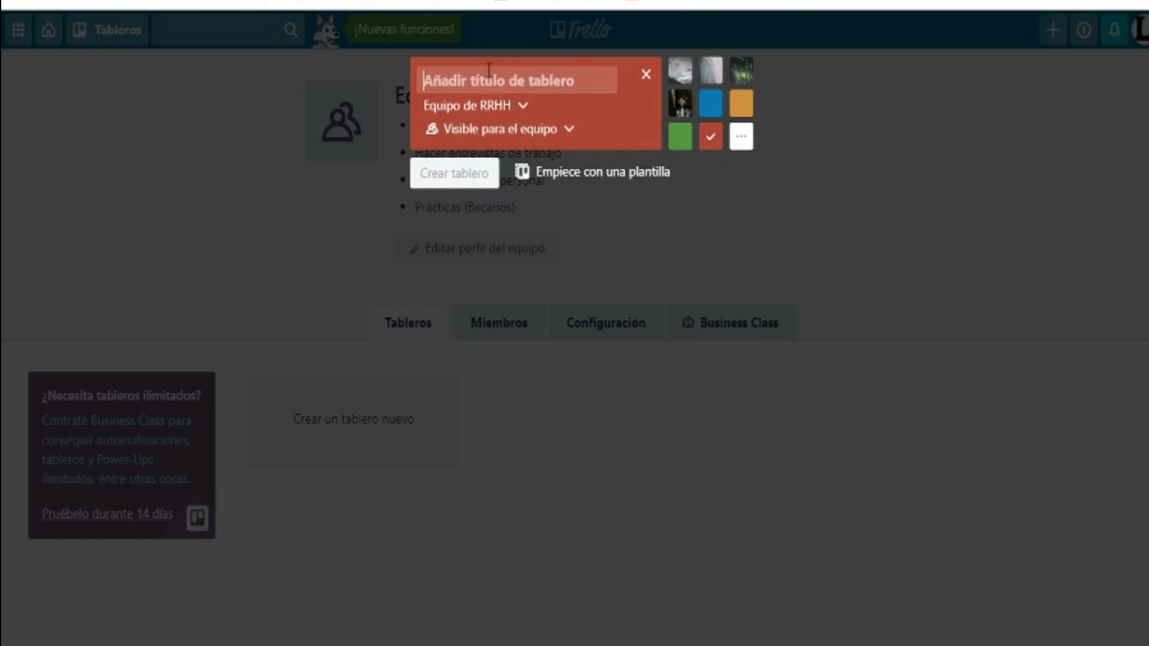
type("Proyec")
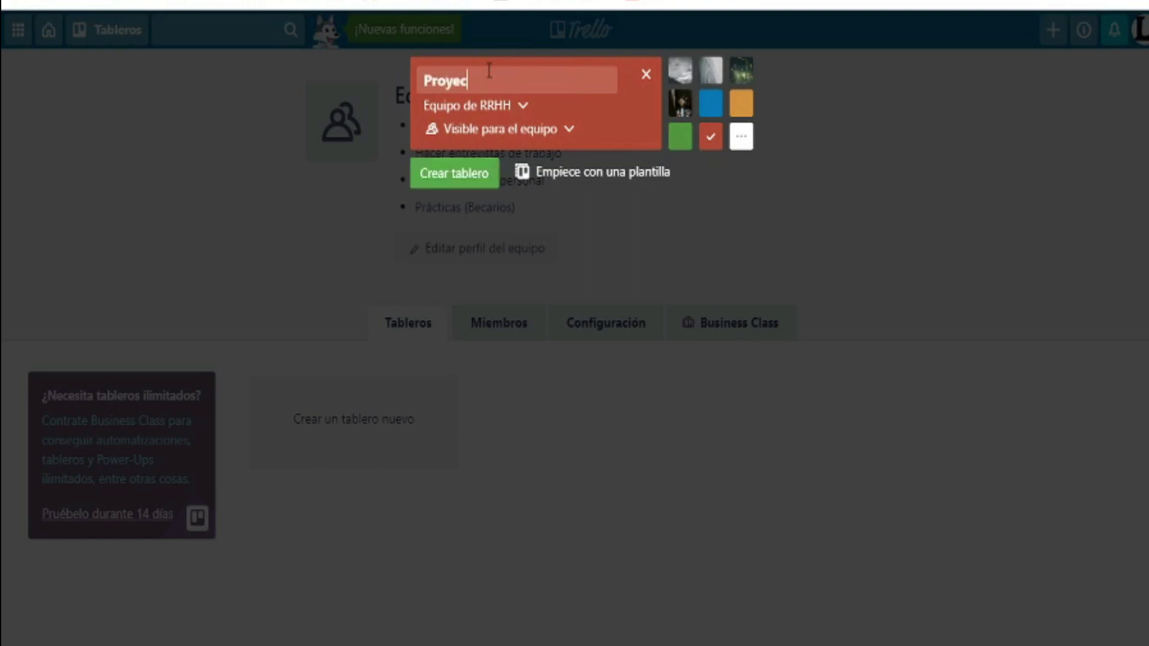
type("to de autoev")
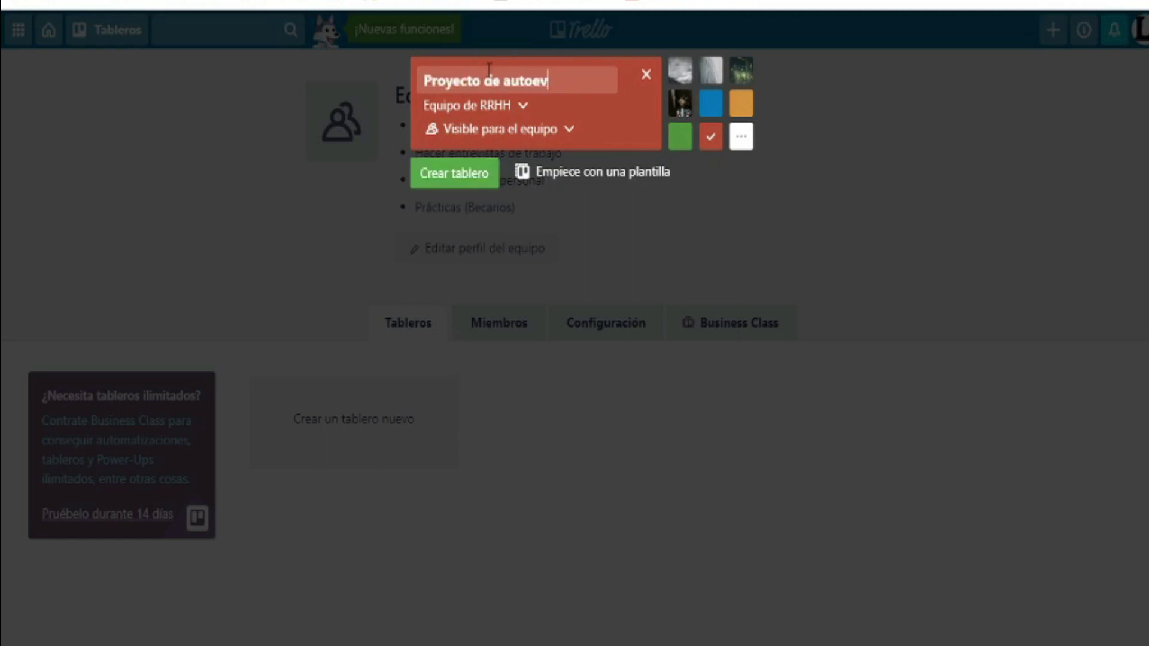
type("aluacion de 2020")
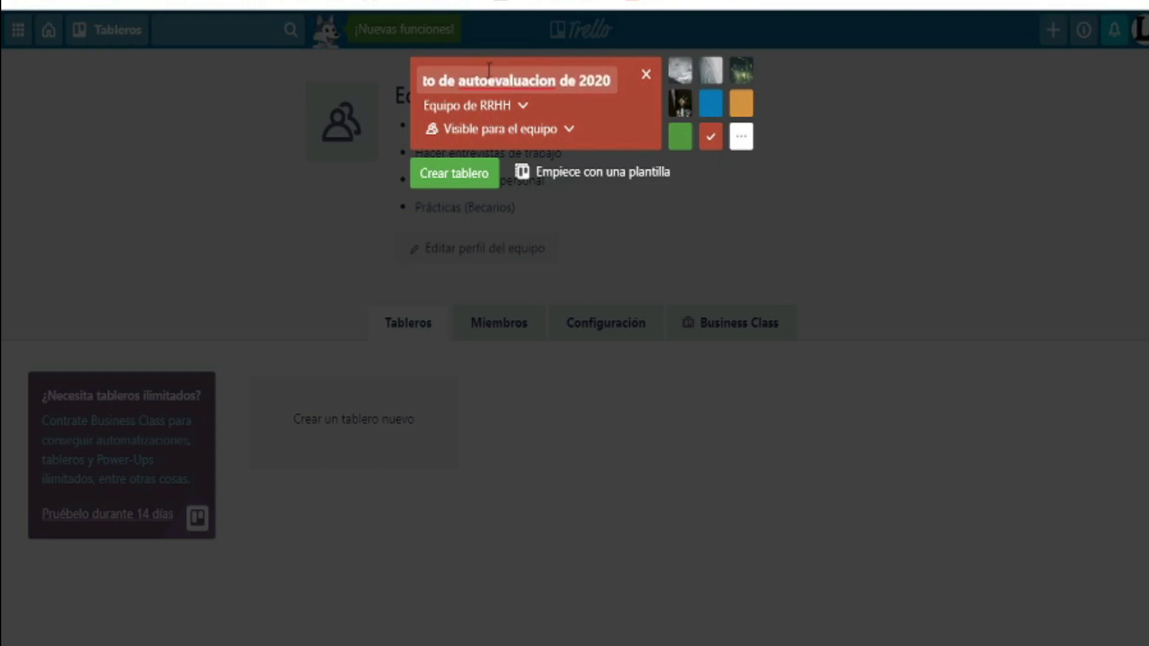
left_click(462, 175)
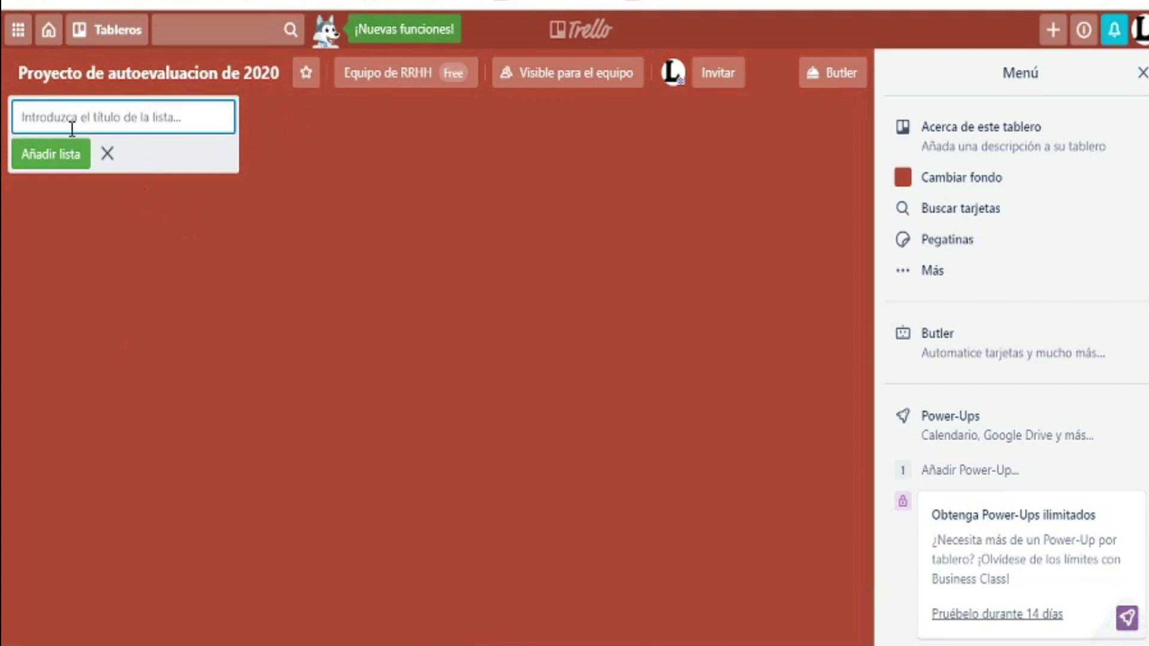
Add three lists to the board: "Autoevaluacion de eficiencia", "Autoevaluación de compañerismo" and "Autoevaluación de becarios"
type("Aut")
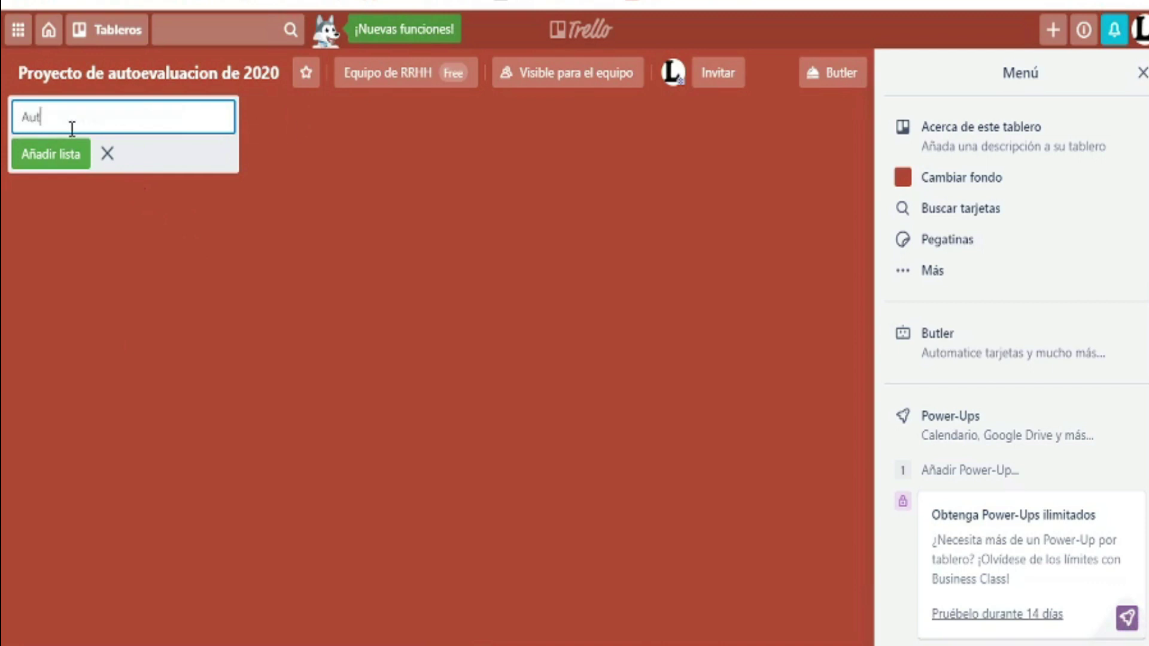
type("oevaluacion de eficiencia")
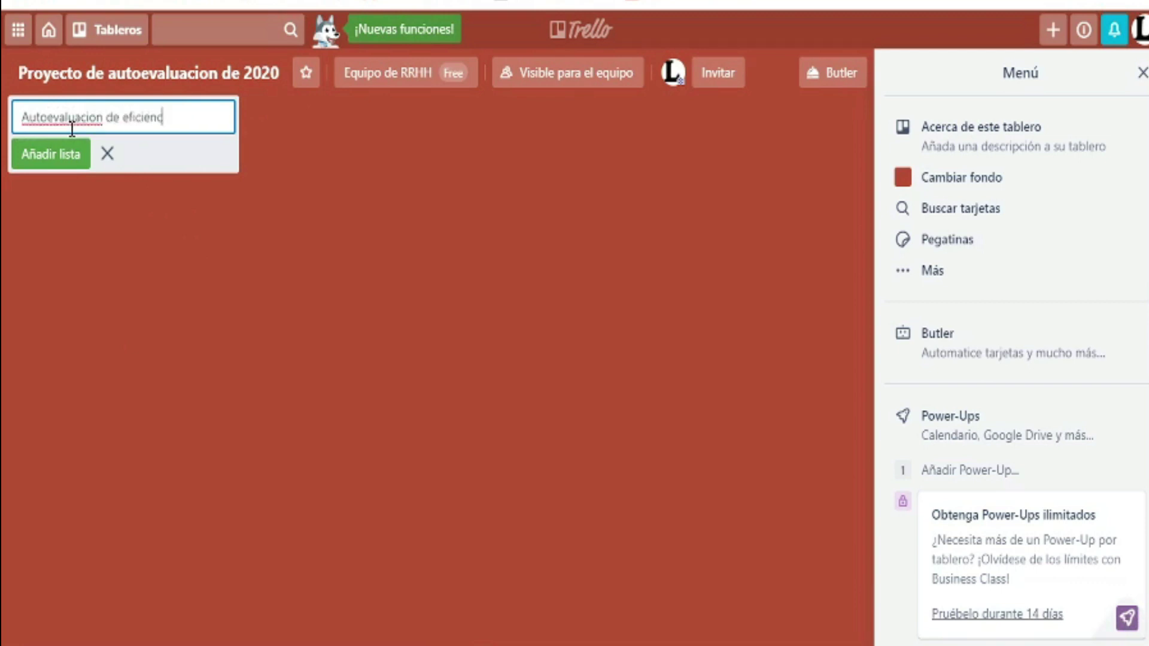
left_click(58, 160)
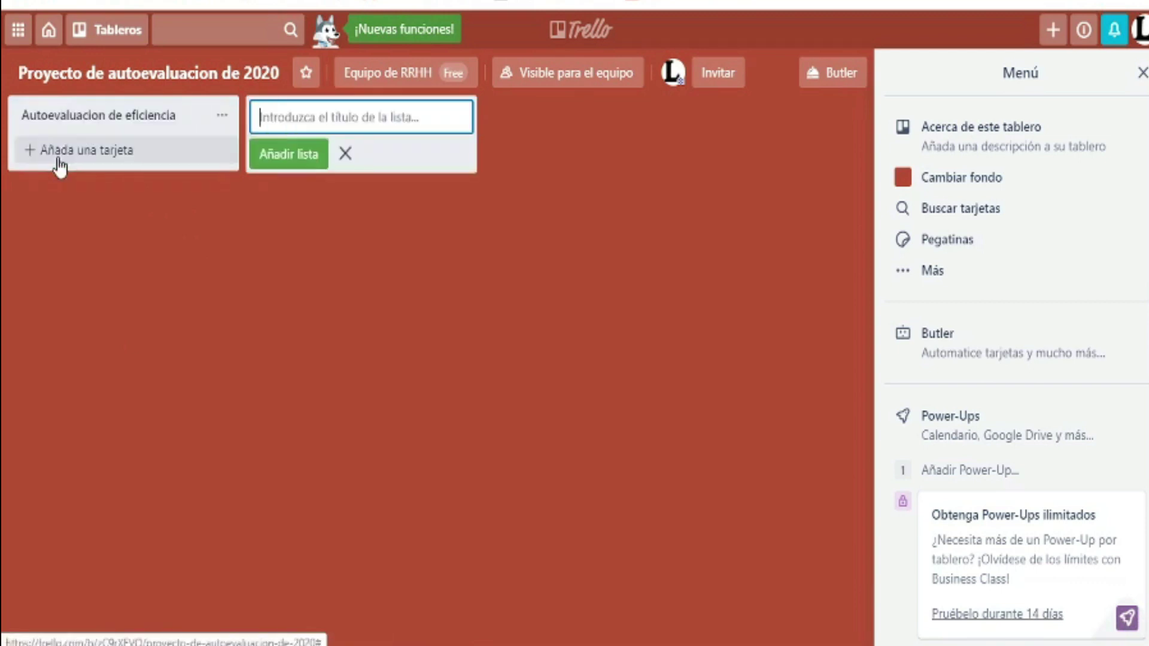
type("Auto")
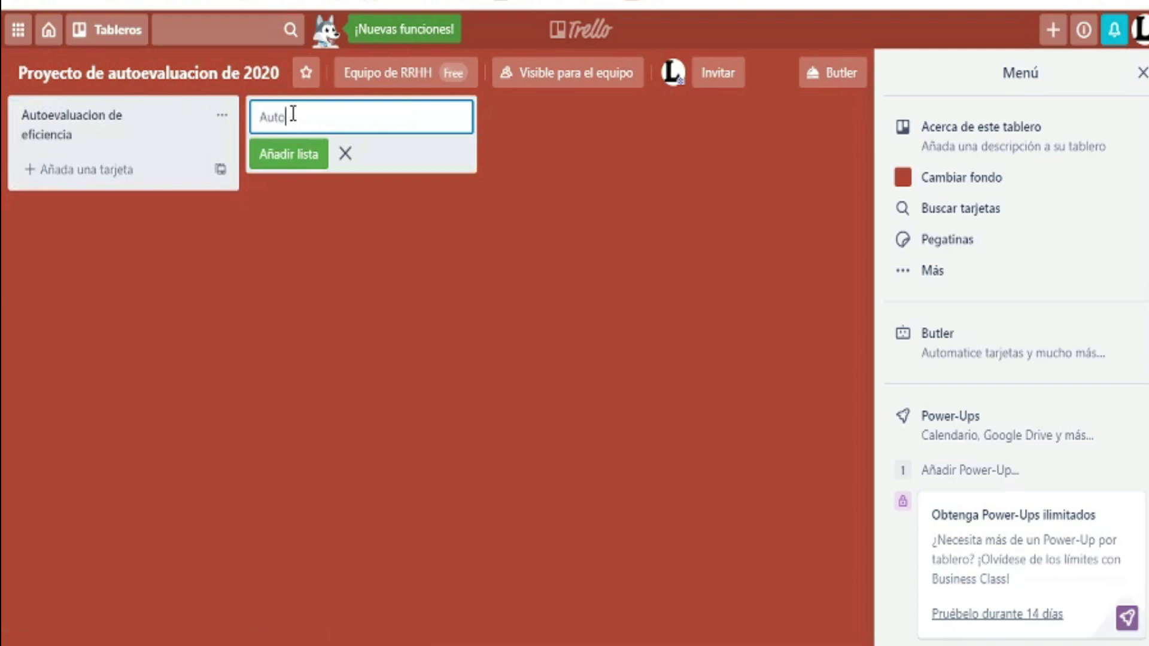
type("evaluación de compañerismo")
key("Return")
type("Autoevaluación de")
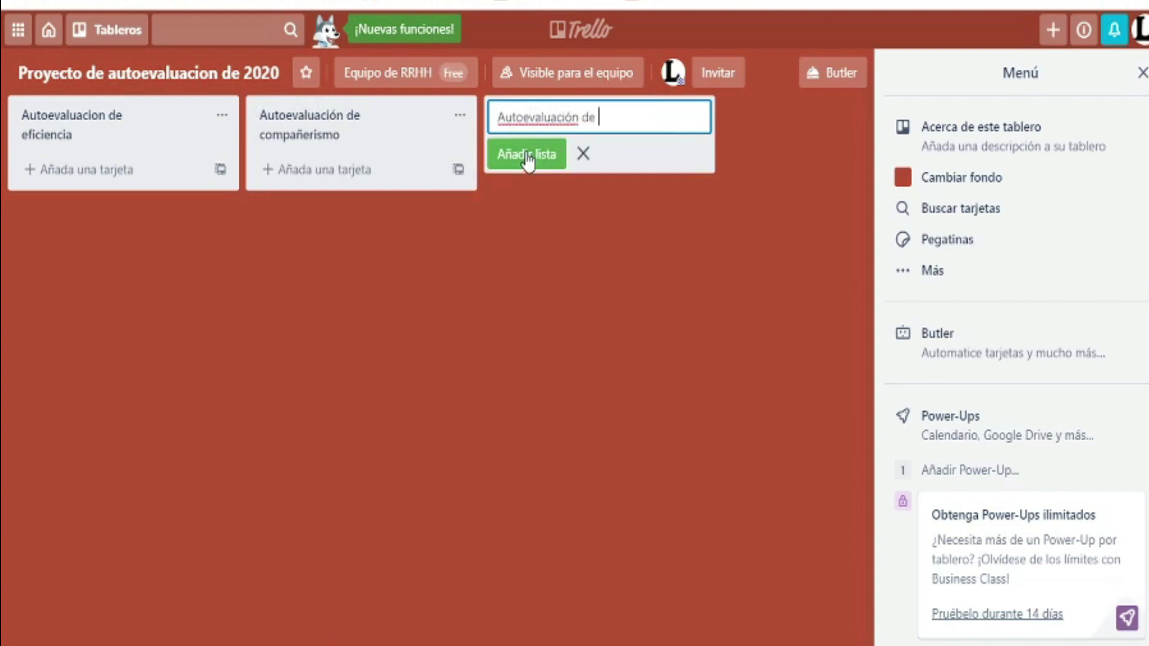
type(" becarios")
left_click(242, 359)
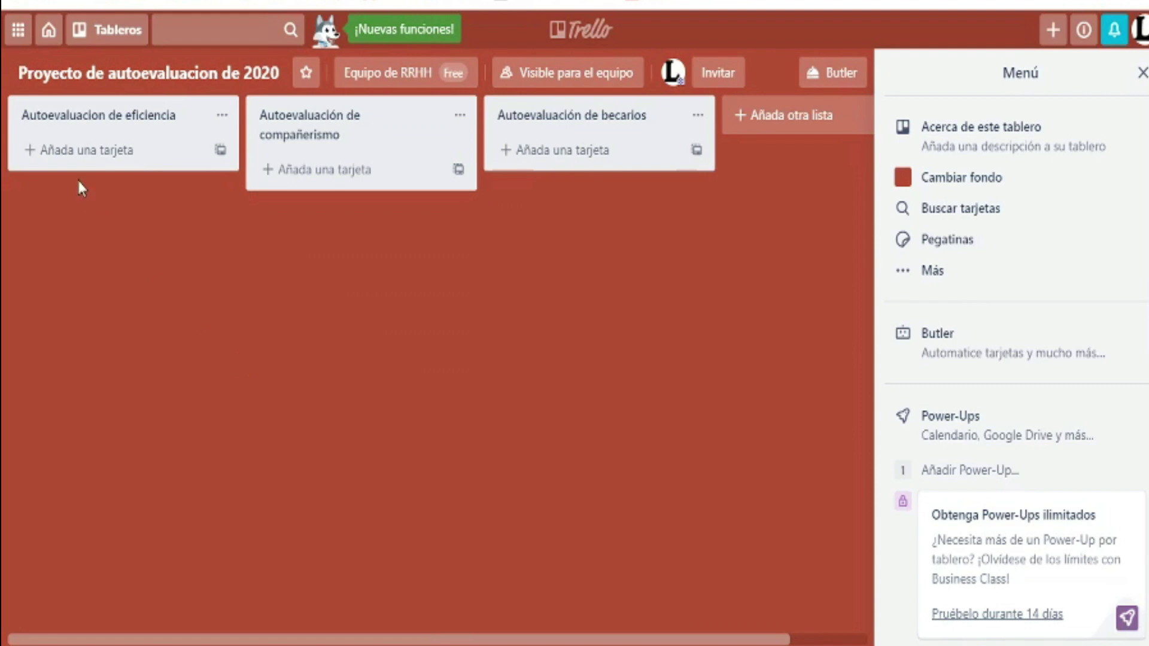
Add the cards "Evaluar la puntualidad" and "Evaluar la entrega de productos" to the "Autoevaluacion de eficiencia" list
left_click(76, 154)
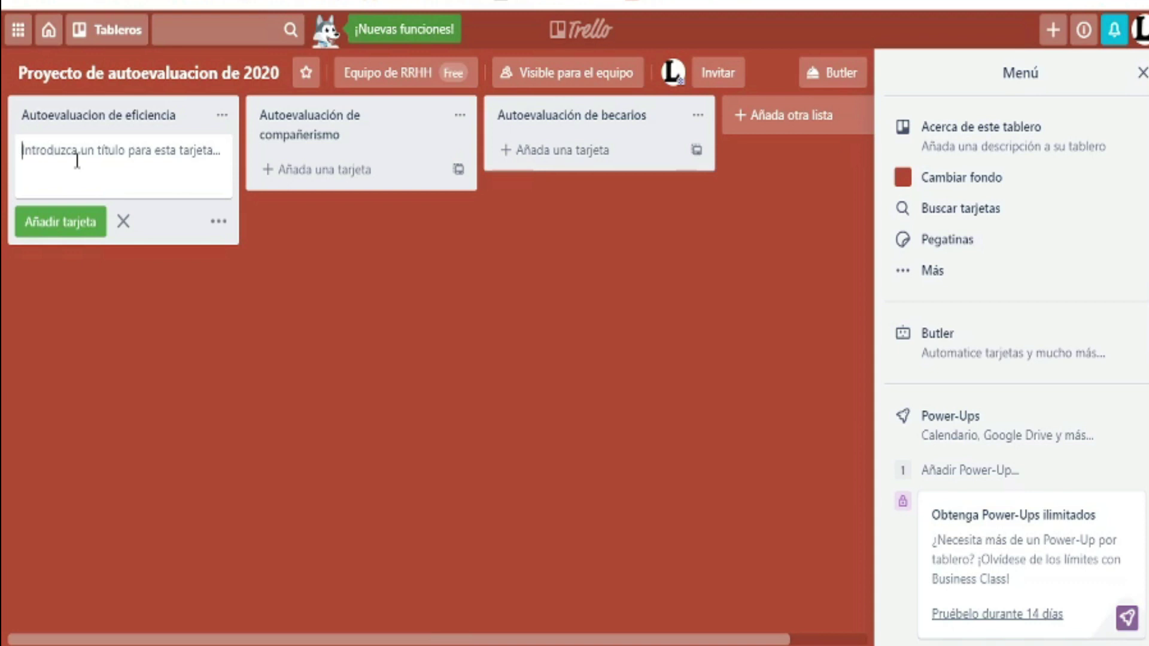
type("Eval")
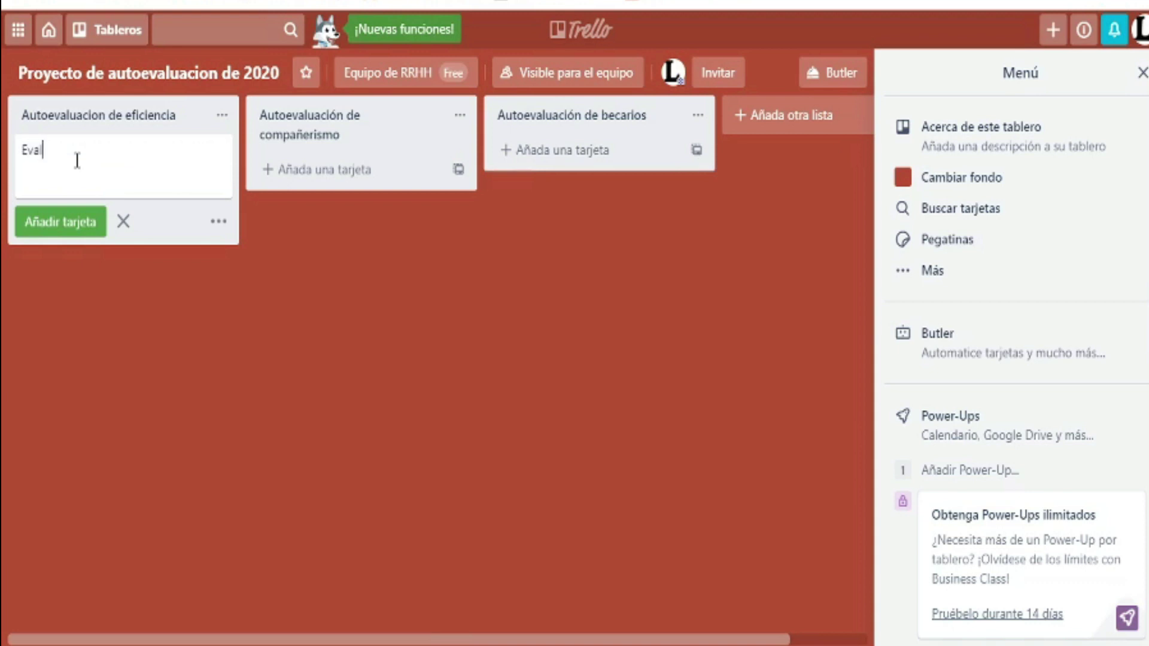
type("uar la puntualidad")
left_click(79, 222)
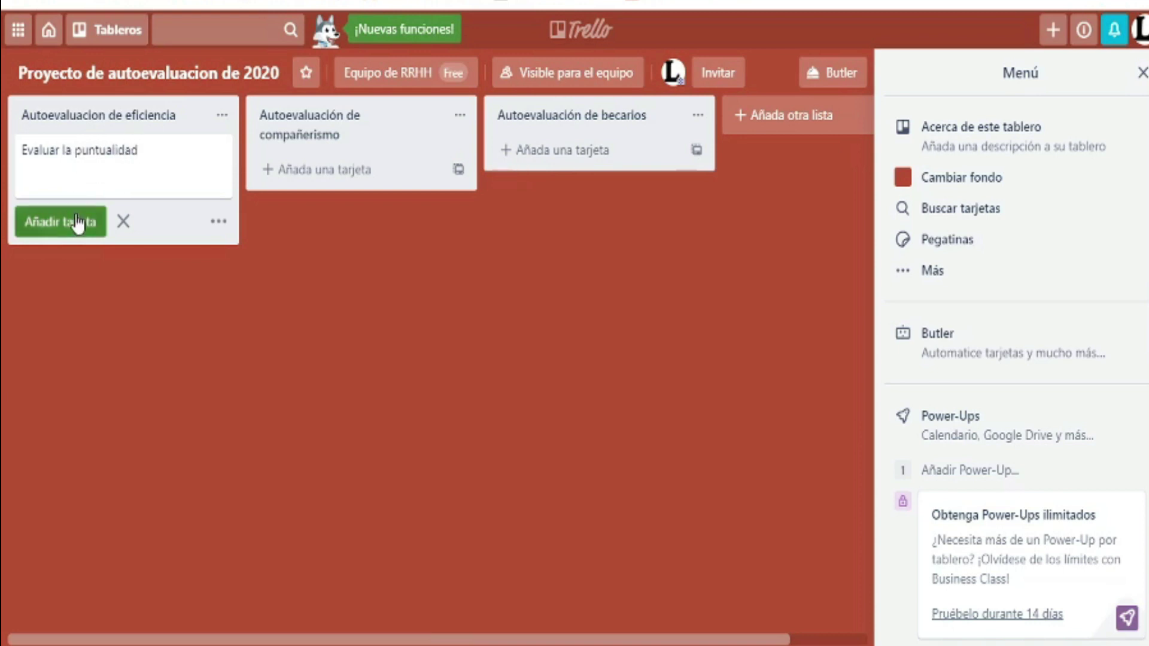
type("Evalua")
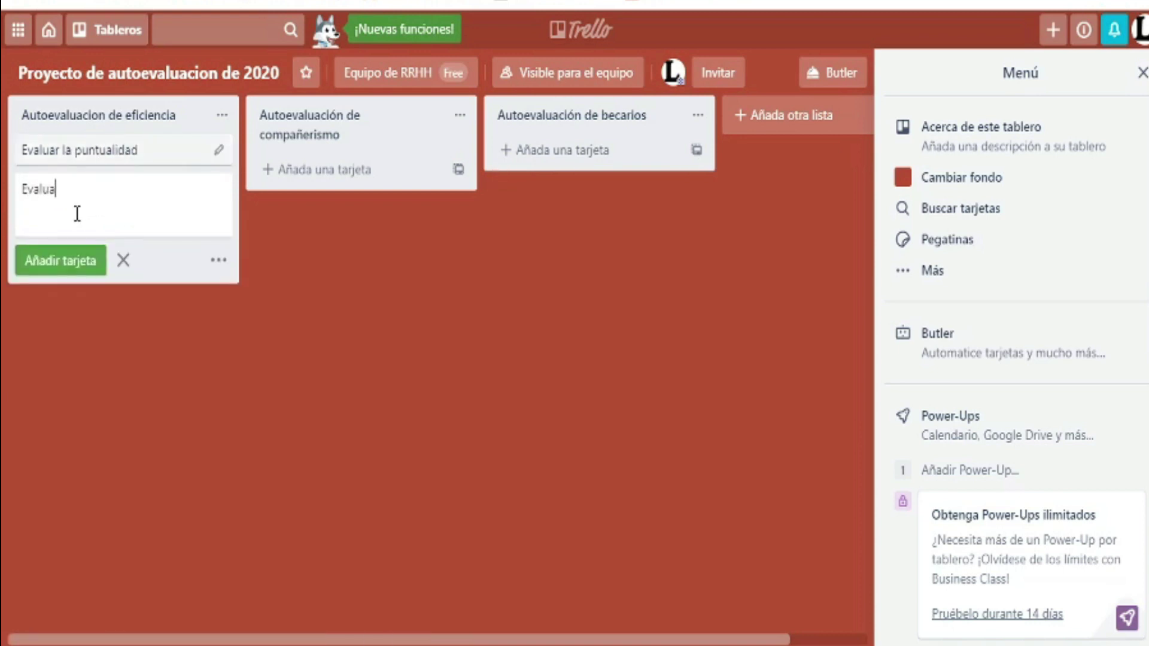
type("r la entrega de productos")
left_click(72, 263)
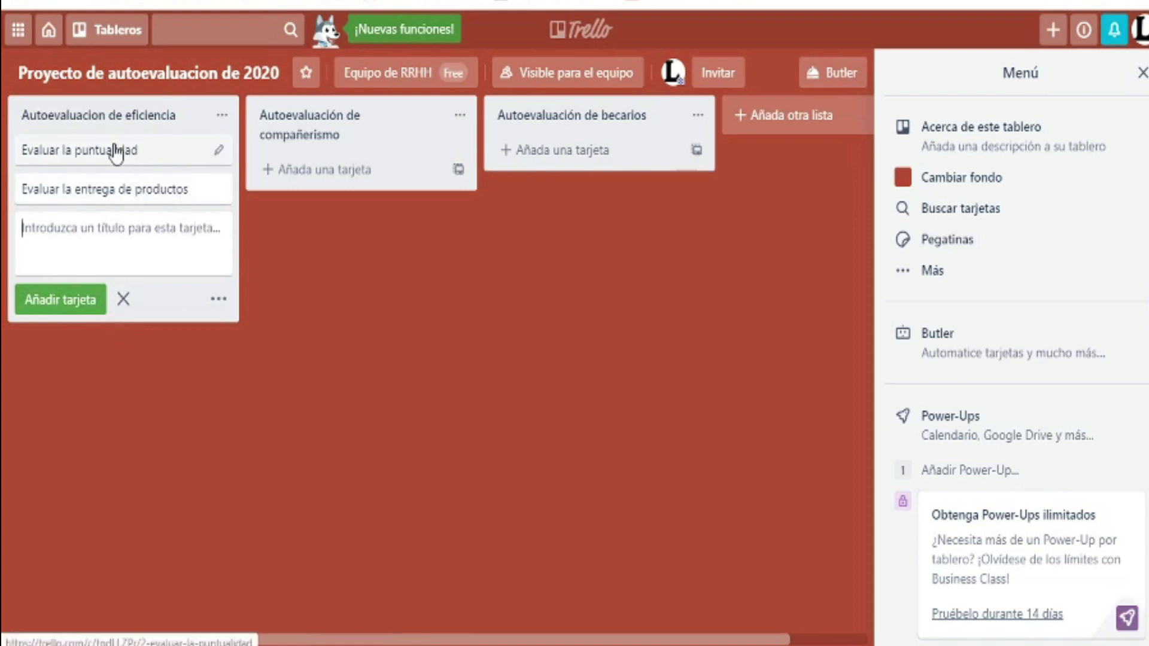
Edit the labels from the "Evaluar la puntualidad" card and name the red label "Urgente"
left_click(219, 151)
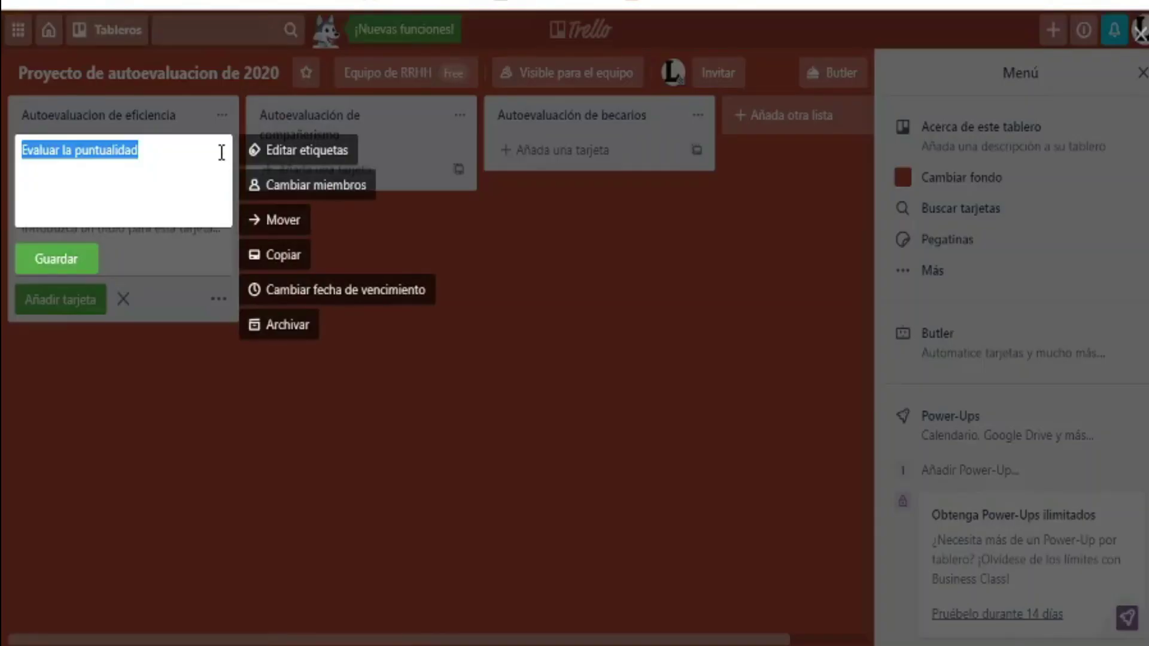
left_click(291, 156)
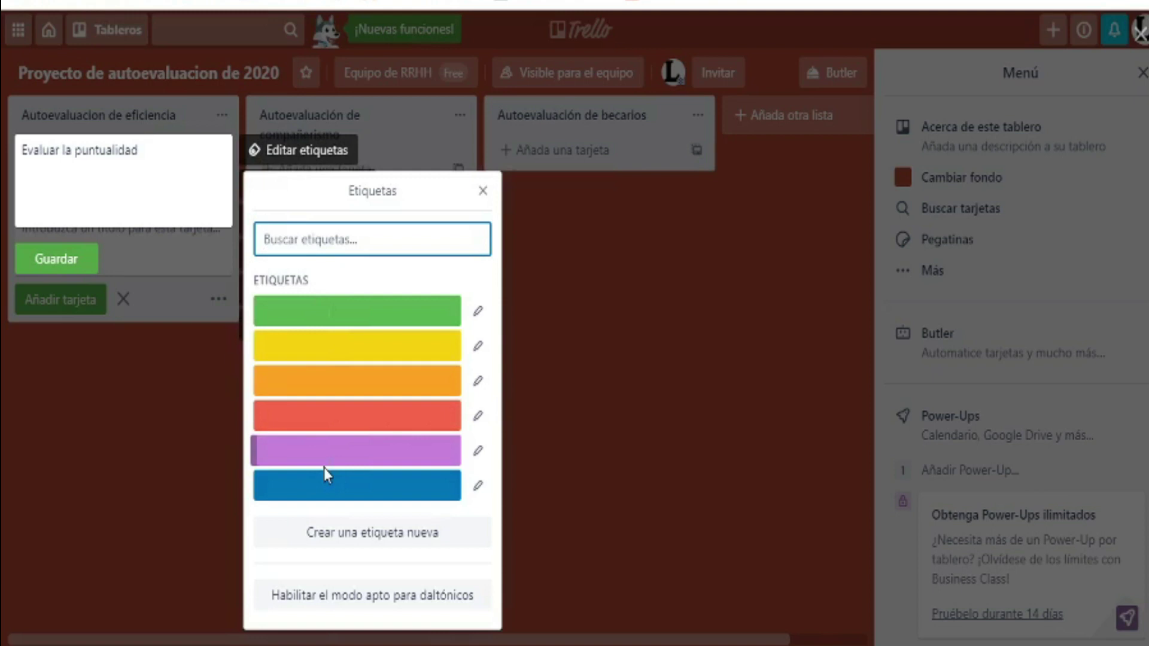
left_click(478, 416)
type("Urgente")
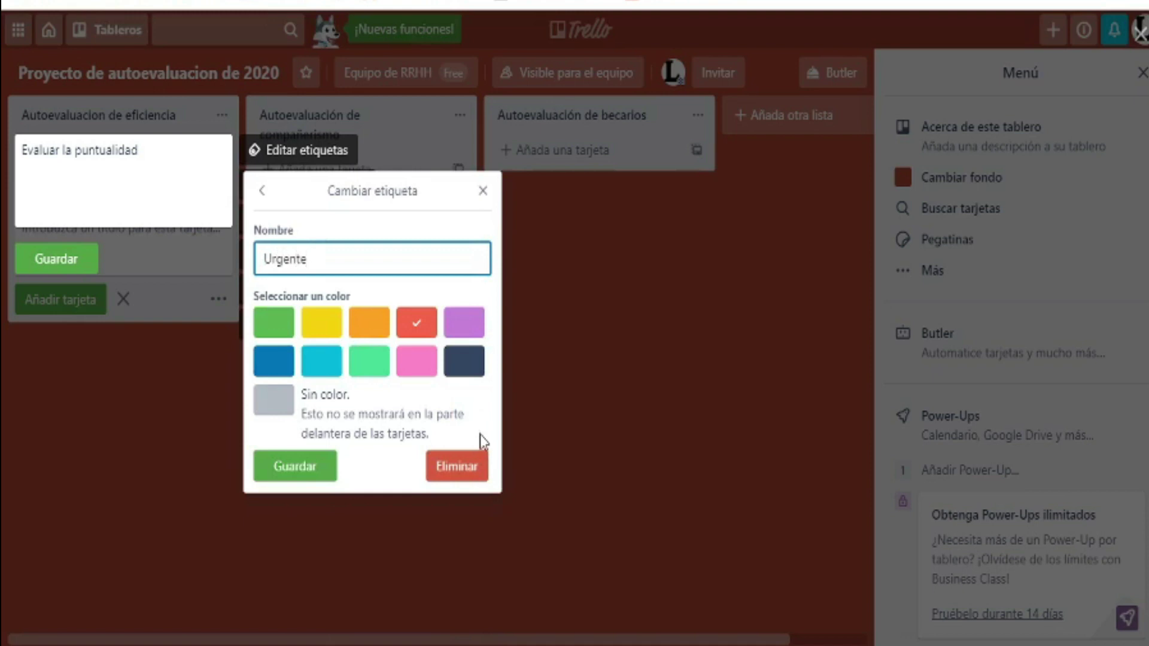
left_click(307, 469)
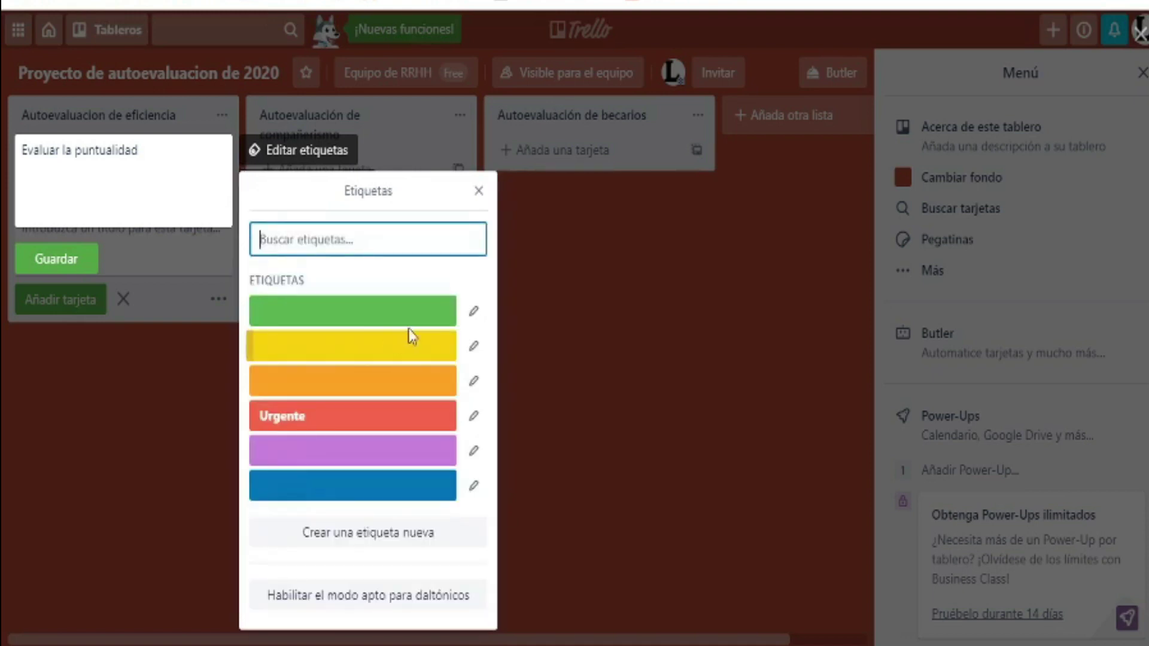
Name the green label "No correo prisa" and apply the red "Urgente" label to the "Evaluar la puntualidad" card
left_click(472, 312)
type("N")
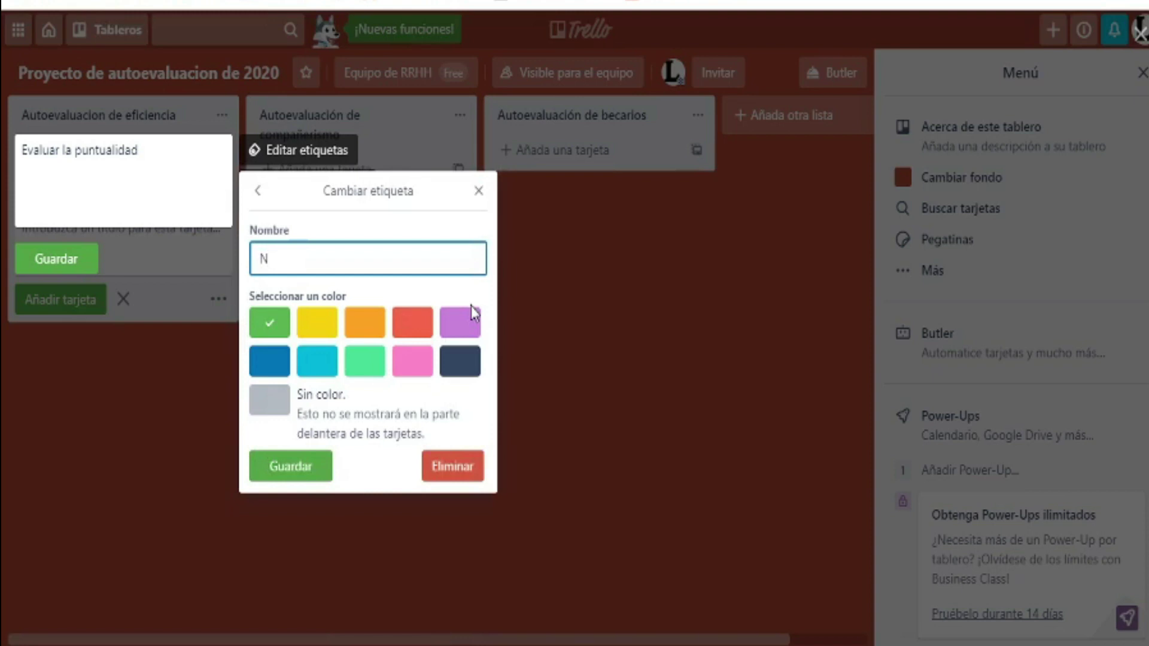
type("o correo prisa")
left_click(314, 466)
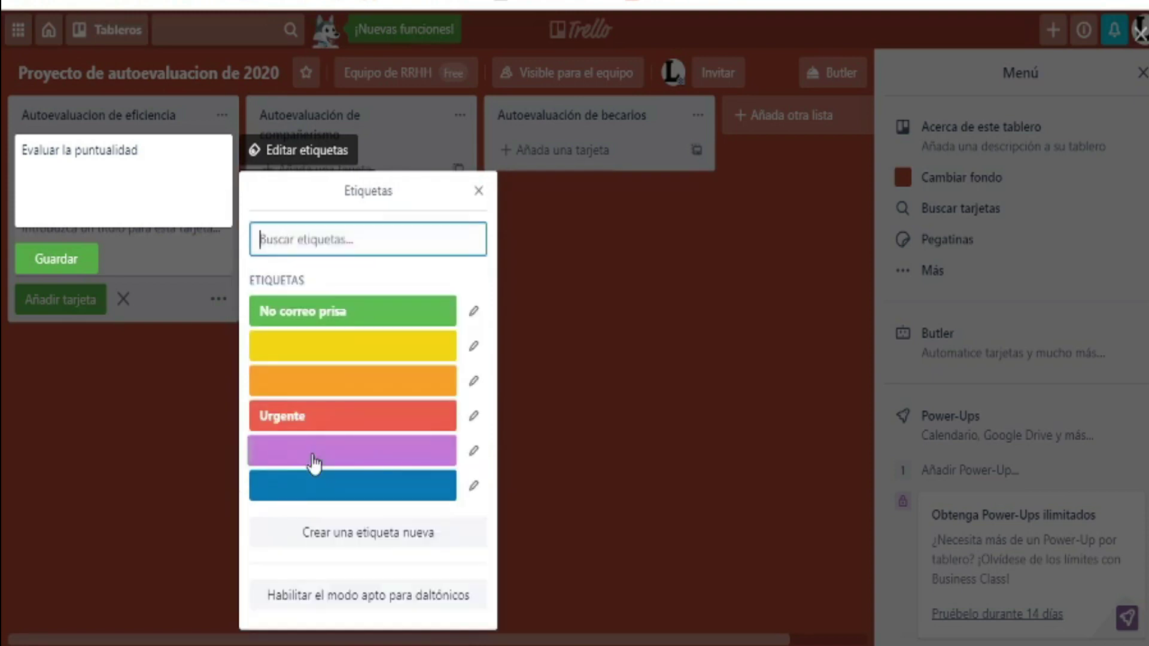
left_click(428, 422)
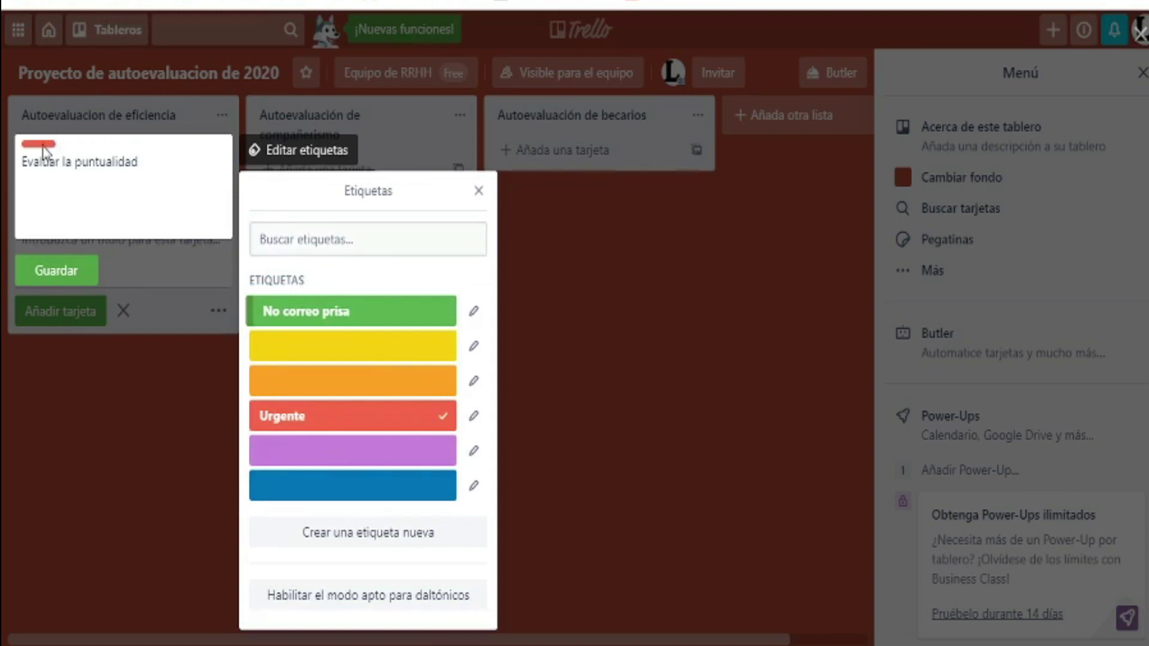
key("Escape")
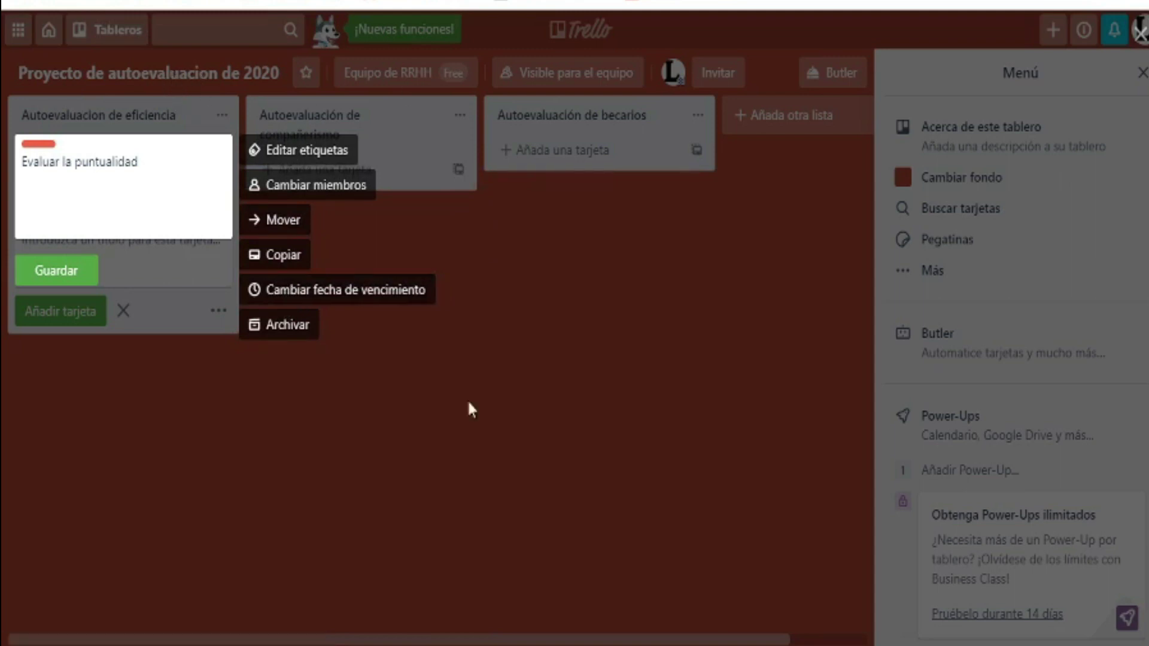
Choose 18/12/2020 as the due date of the "Evaluar la puntualidad" card, with a reminder 2 days before
left_click(345, 293)
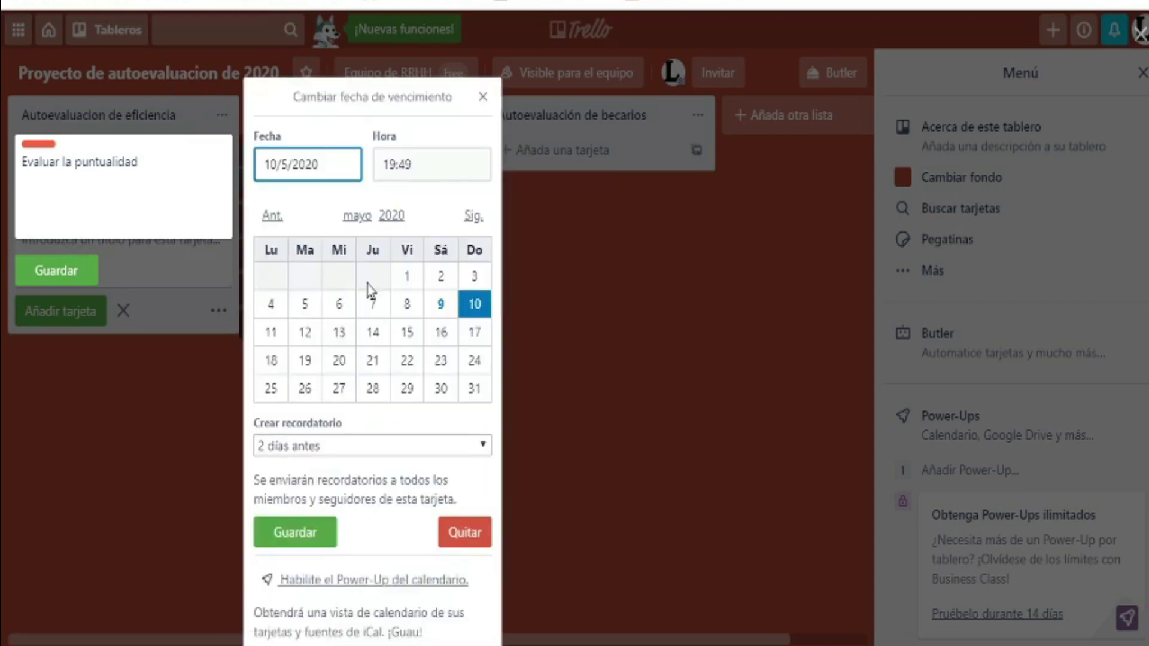
left_click(476, 220)
left_click(476, 220)
left_click(474, 220)
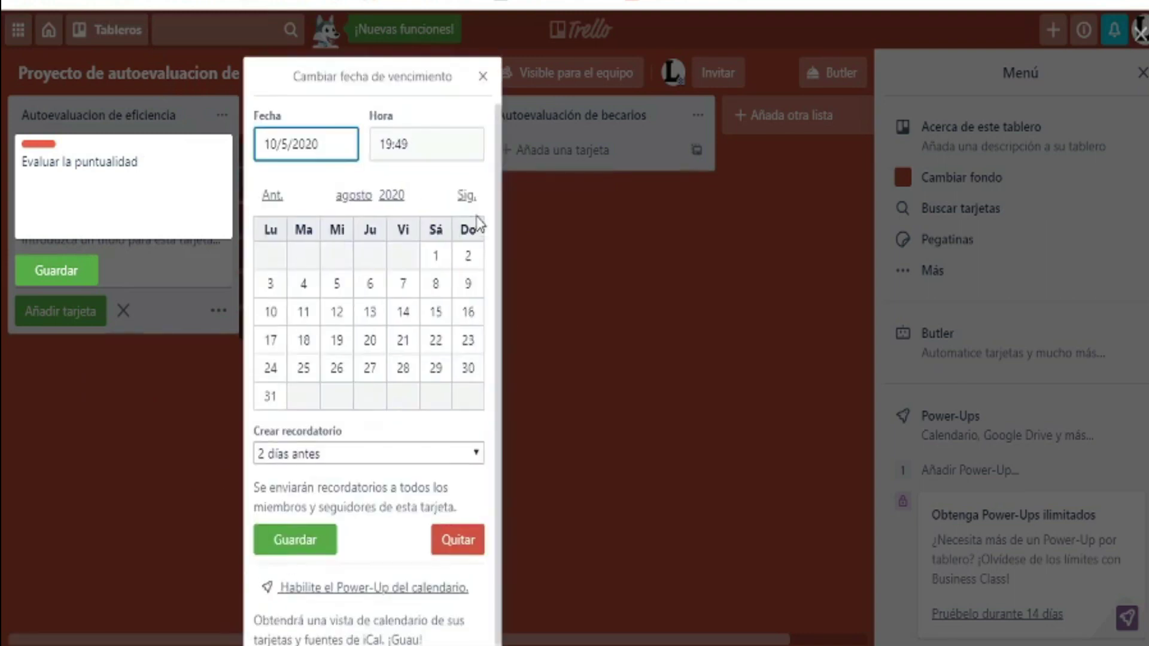
left_click(467, 197)
left_click(467, 198)
left_click(467, 197)
left_click(468, 198)
left_click(407, 312)
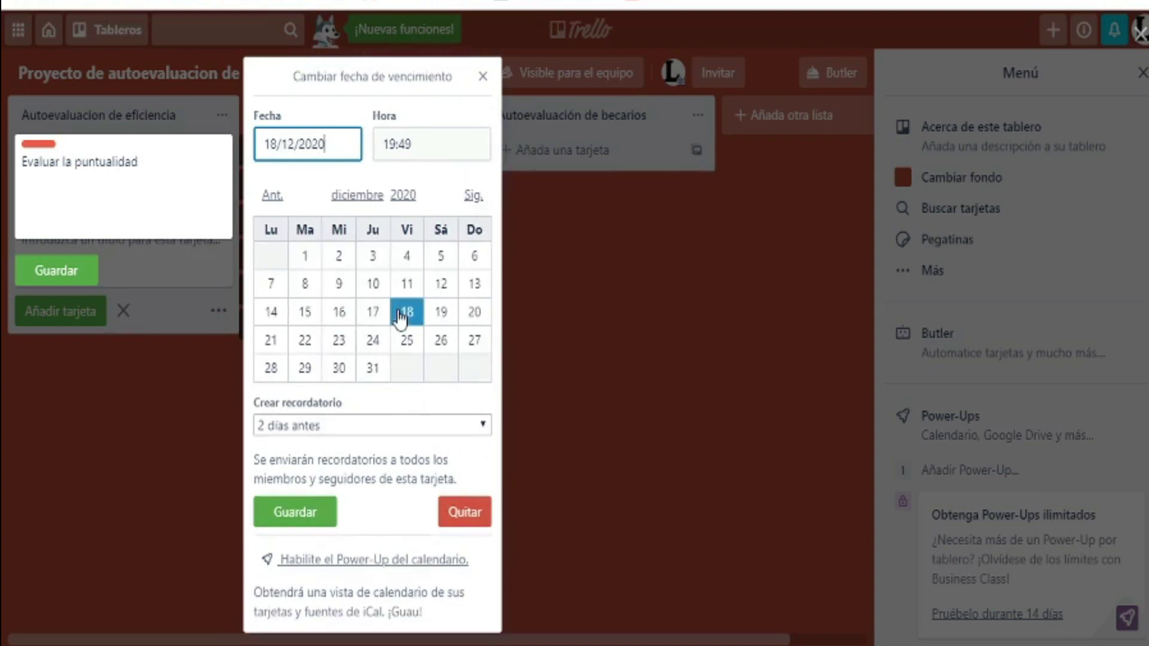
left_click(305, 424)
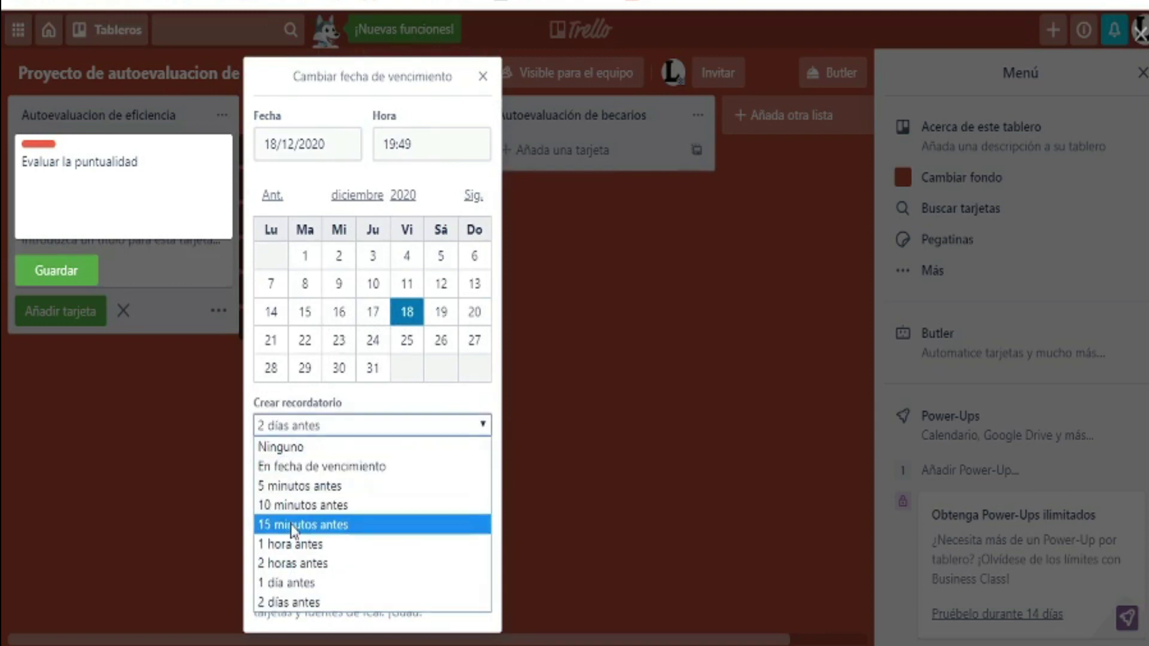
left_click(291, 604)
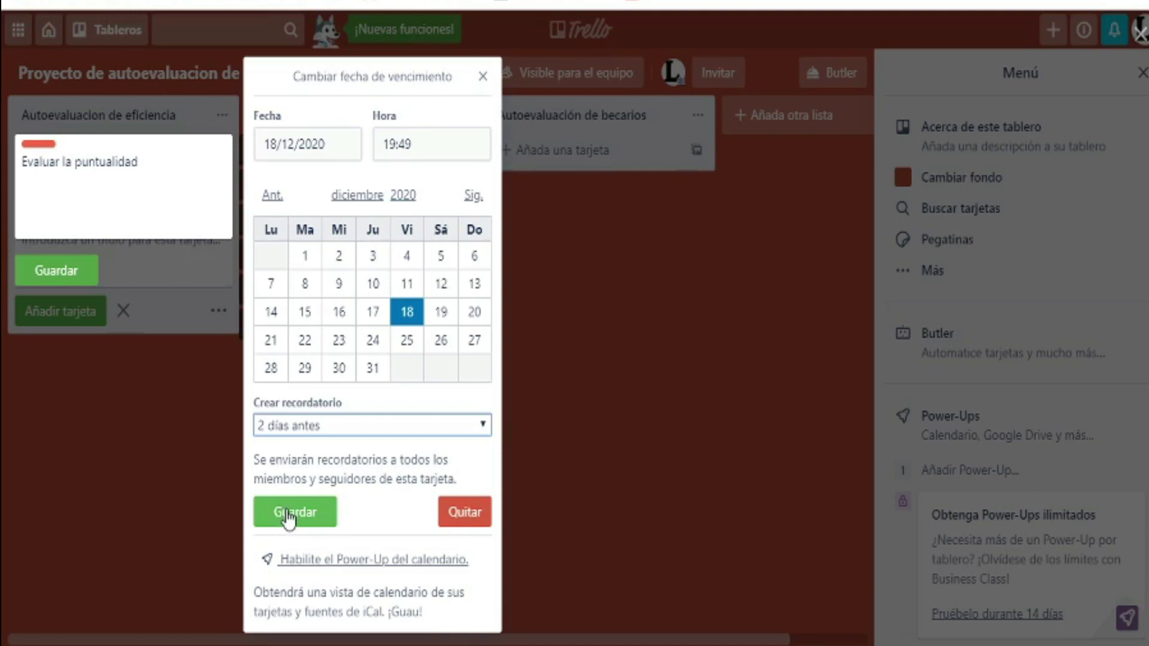
Set the due time of the "Evaluar la puntualidad" card to 9:00 and save the due date
left_click(412, 146)
key("BackSpace")
key("BackSpace")
key("BackSpace")
key("BackSpace")
key("BackSpace")
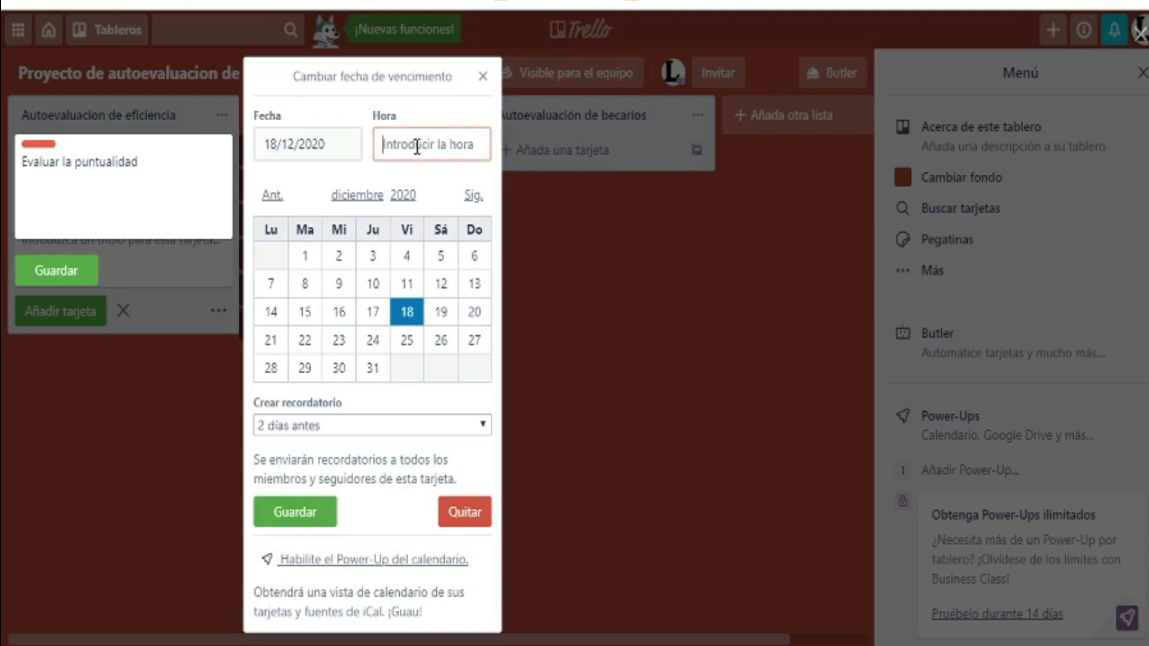
type("9:00")
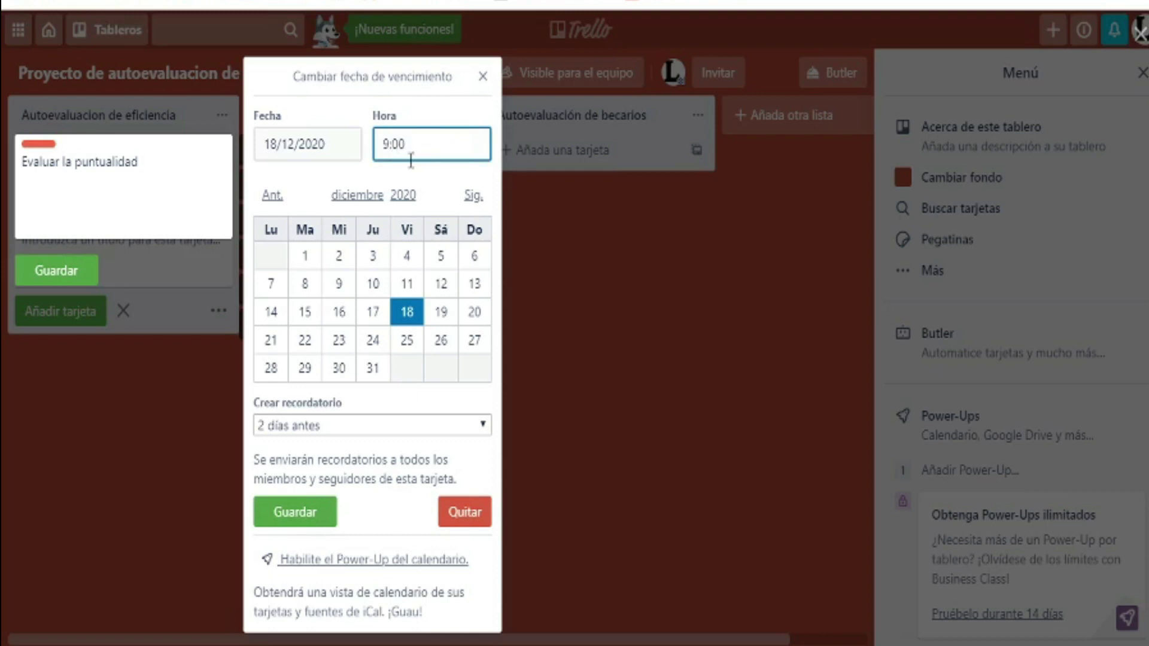
key("Return")
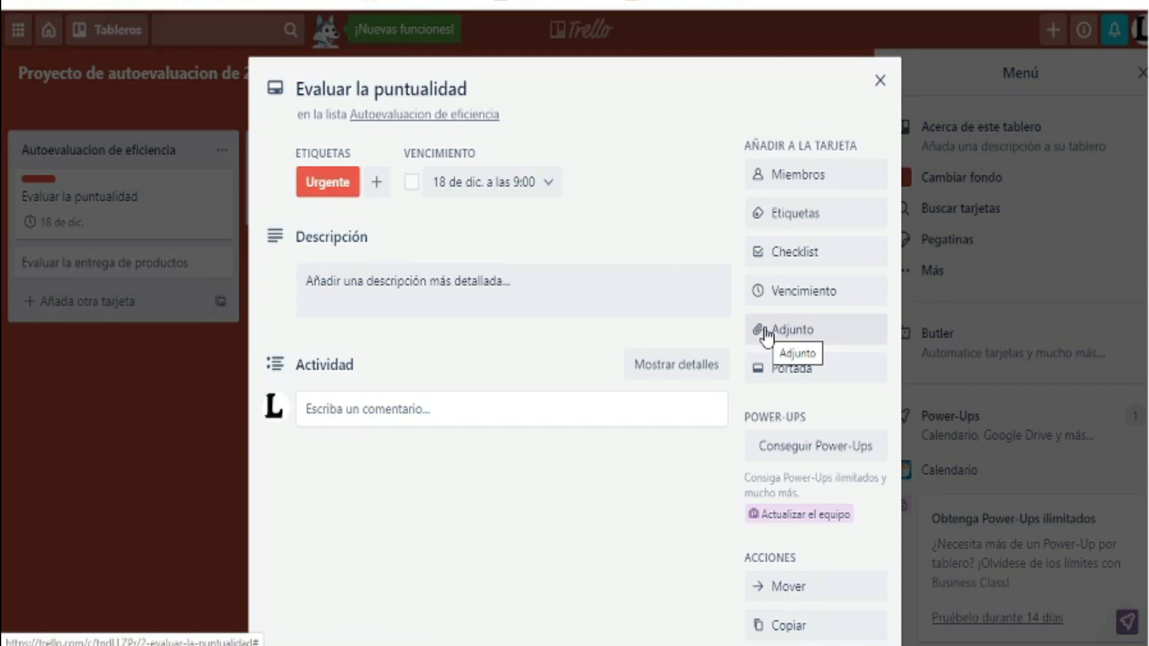
Check the cover option of the "Evaluar la puntualidad" card without adding one, and add a checklist titled "Puntualidad"
left_click(796, 372)
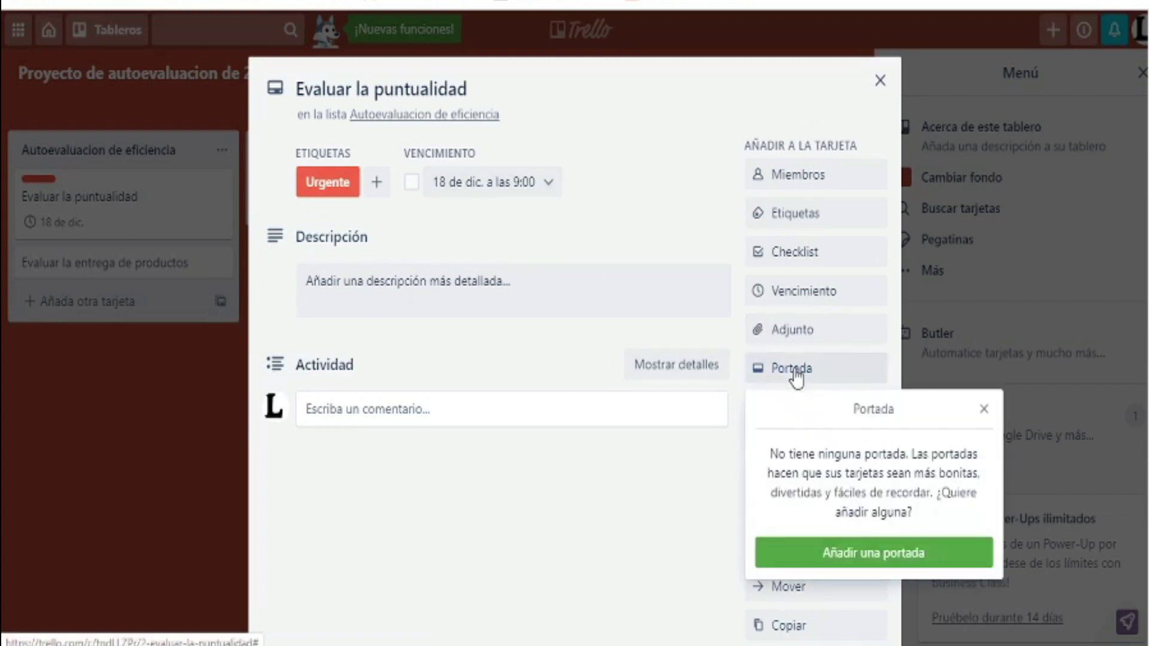
left_click(983, 411)
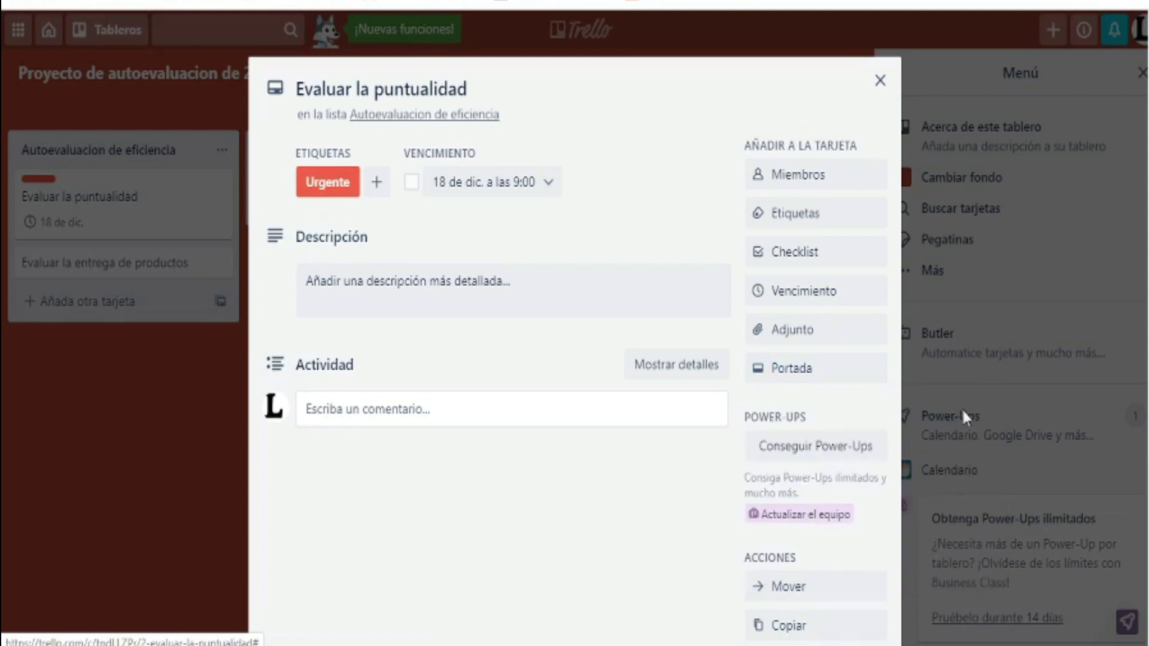
left_click(790, 260)
key("BackSpace")
type("Puntualidad")
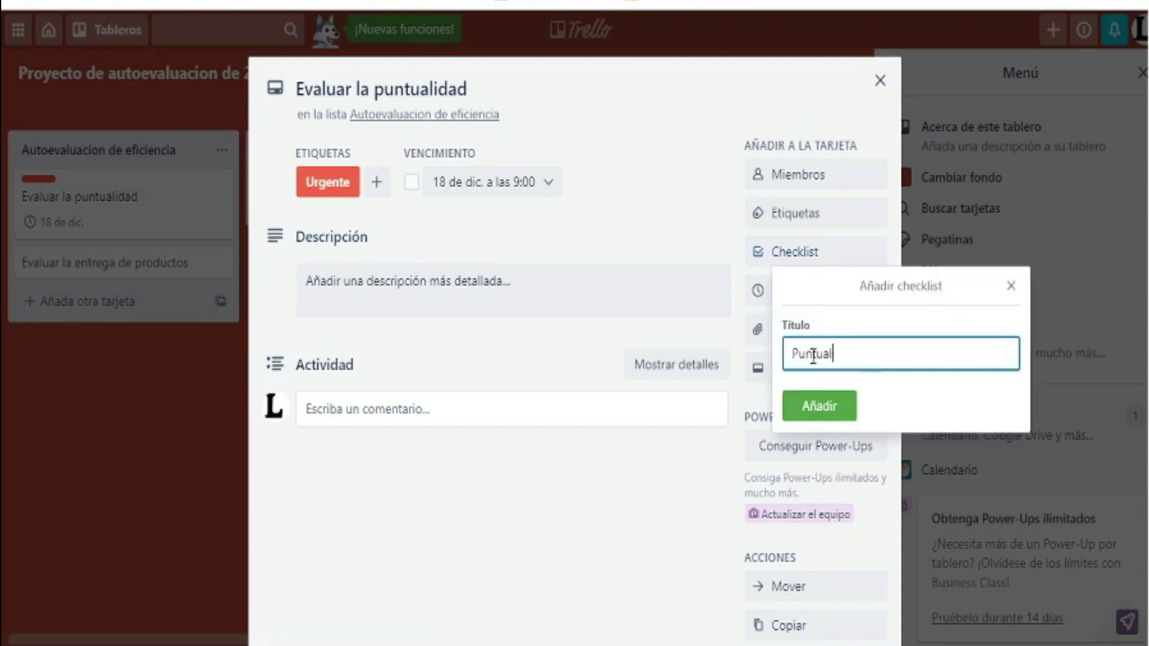
left_click(813, 410)
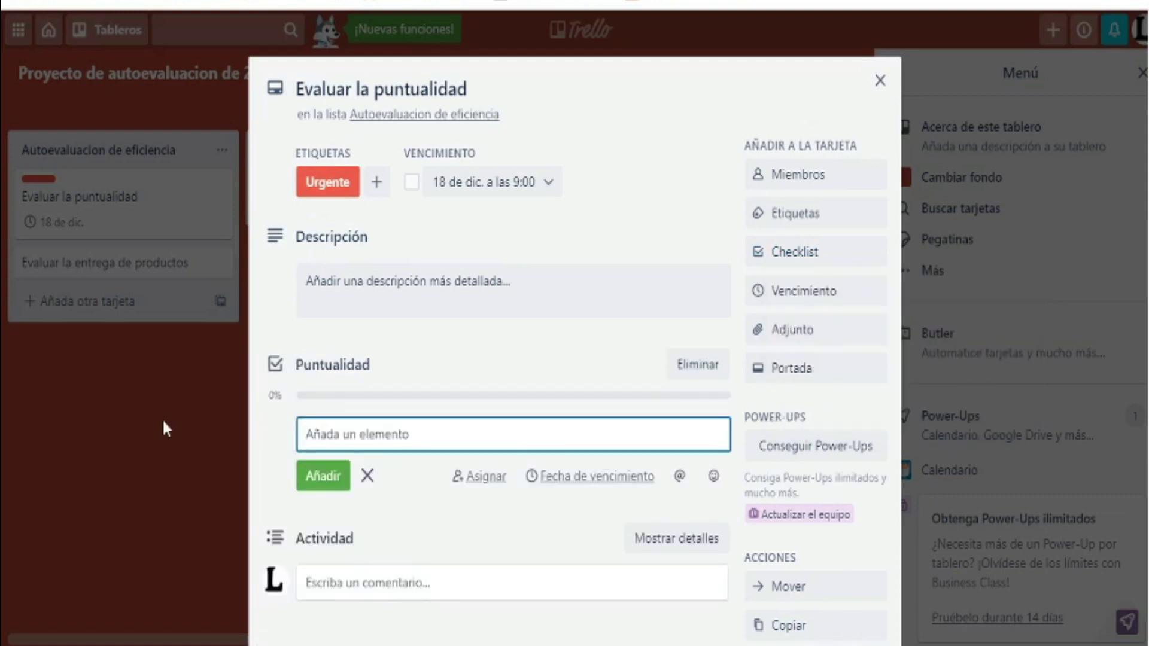
Add two items to the "Puntualidad" checklist, each reading "Puntualidad de" followed by a different employee's first name
type("Punt")
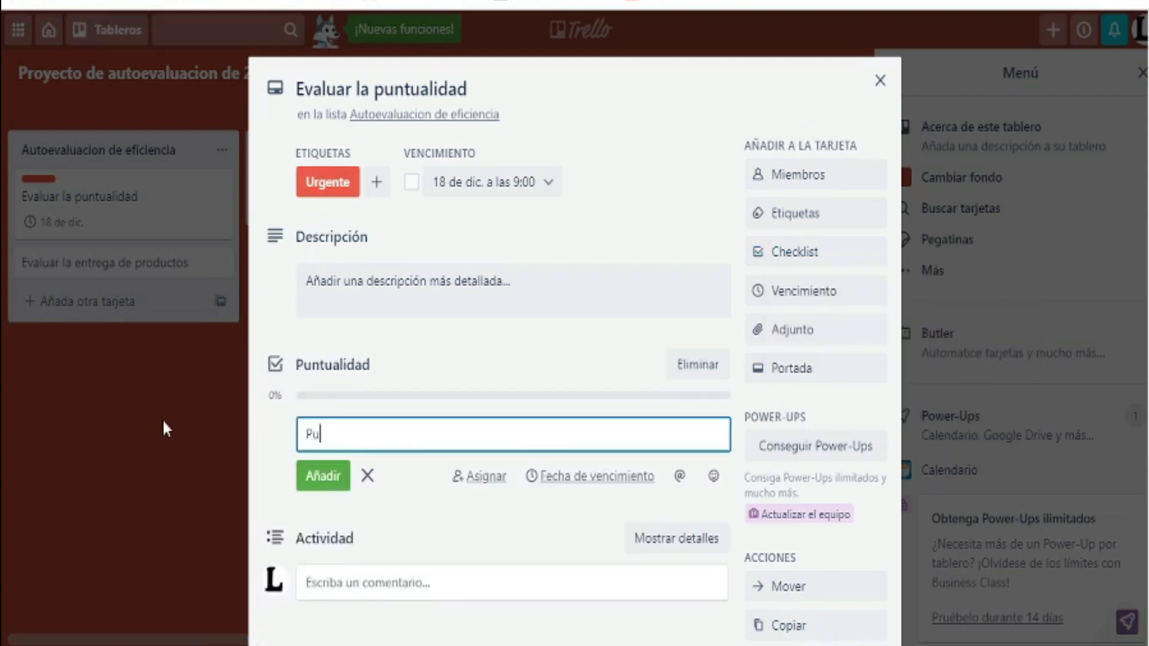
key("BackSpace")
key("BackSpace")
key("BackSpace")
type("untualidad de Juan")
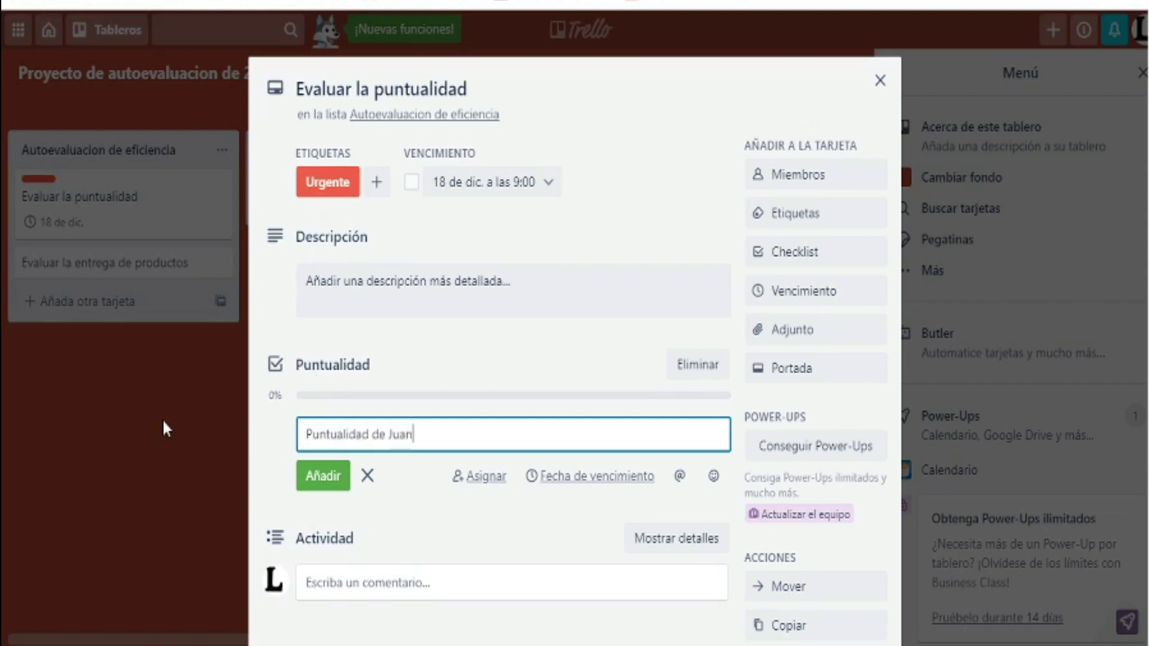
left_click(308, 476)
type("Punt")
type("ualidad de Rosa")
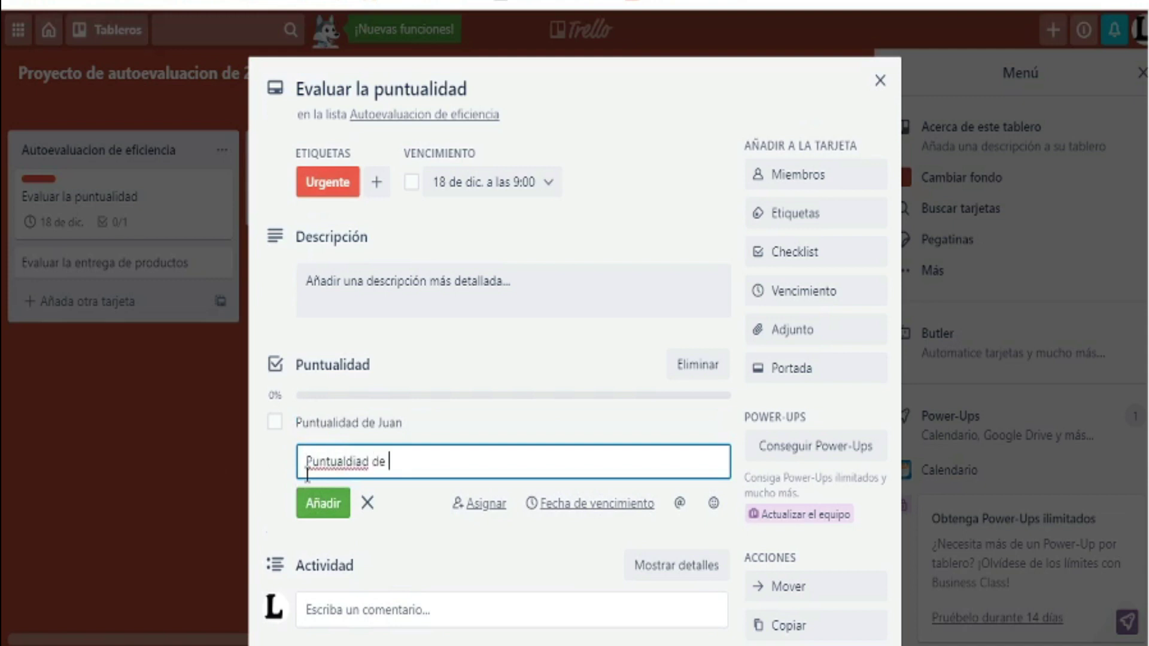
key("Return")
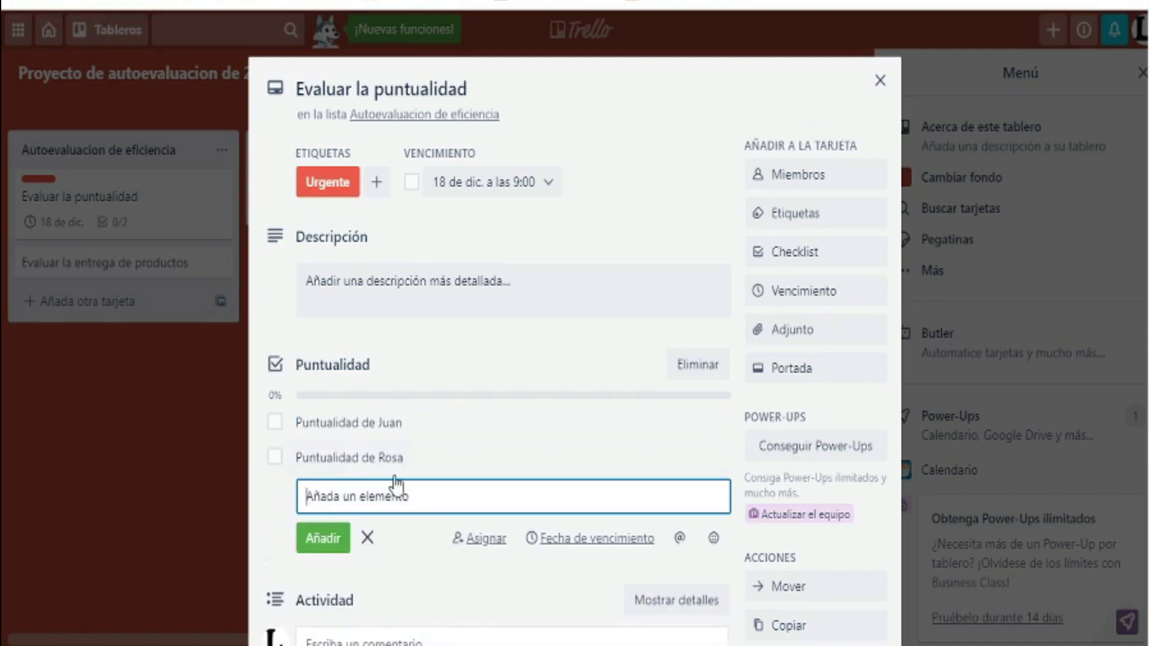
Mark both items of the "Puntualidad" checklist as complete, look over the card's available actions and close the card
left_click(277, 428)
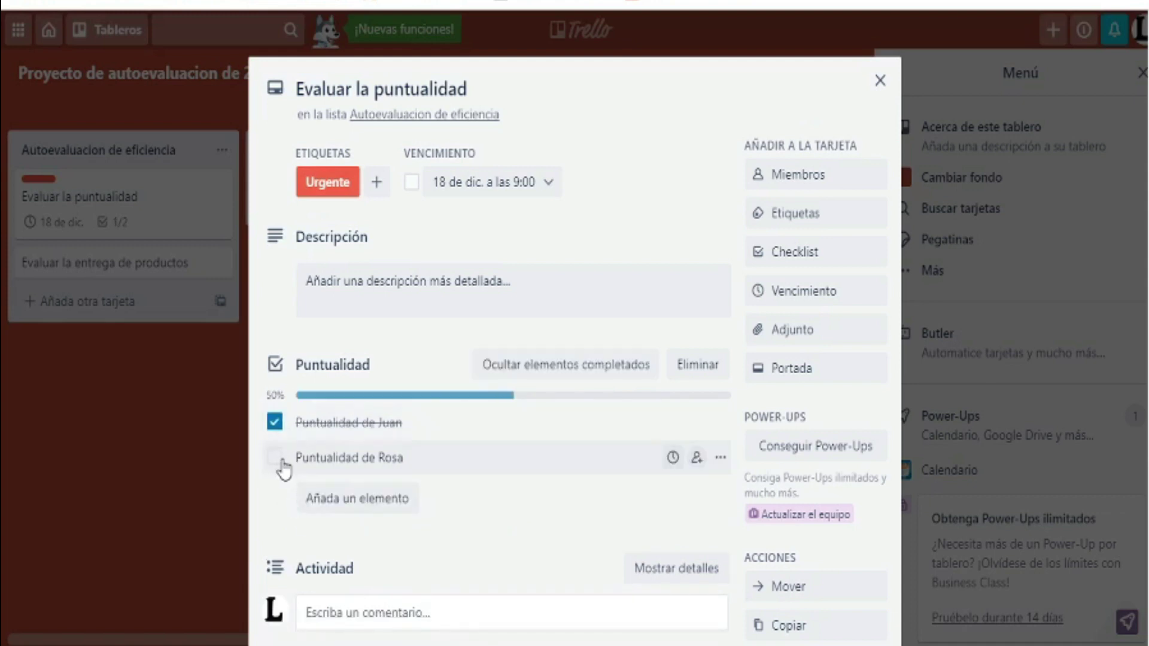
left_click(276, 458)
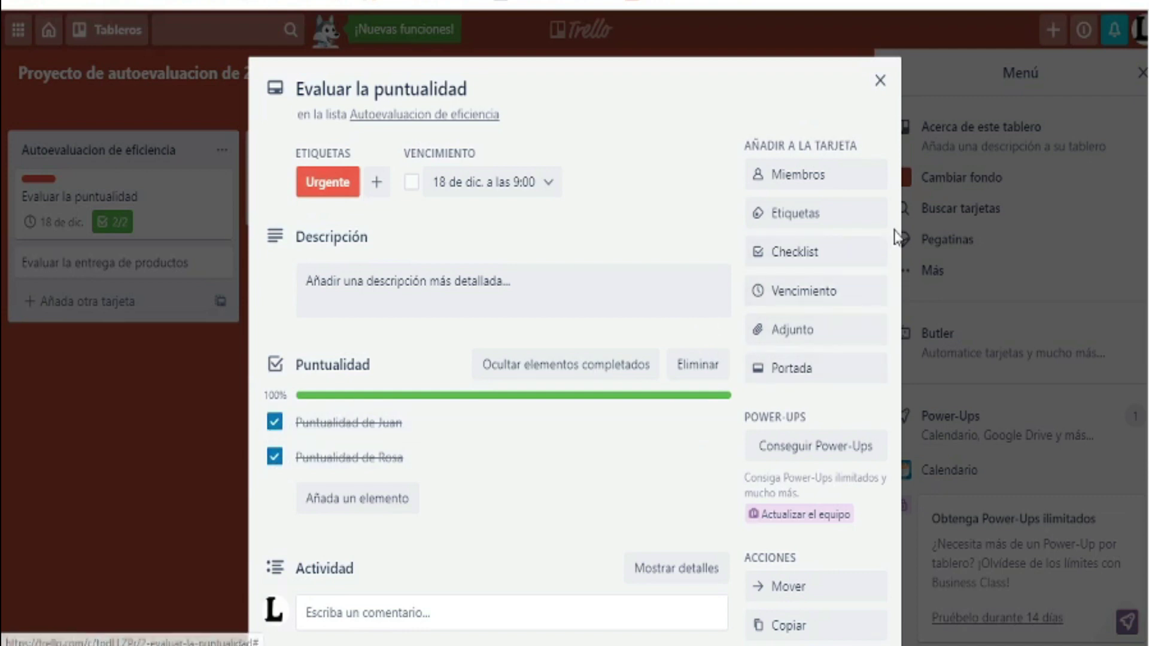
scroll(891, 277, "down", 4)
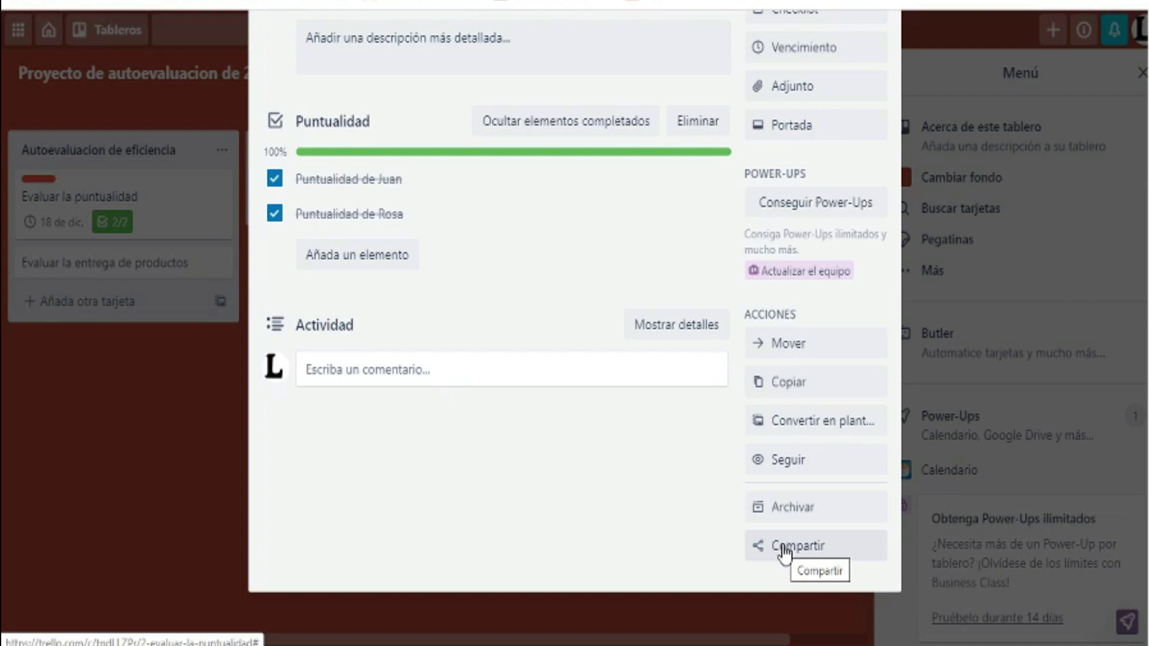
left_click(148, 457)
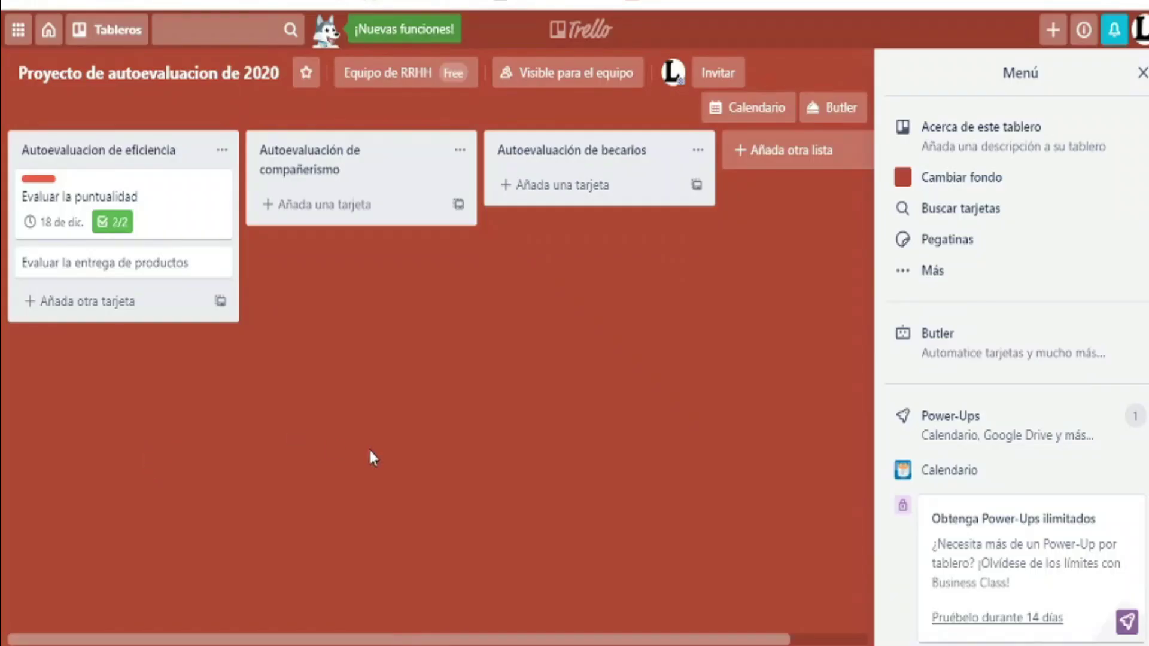
Open the account settings and review the account's teams and recent activity history
left_click(1140, 33)
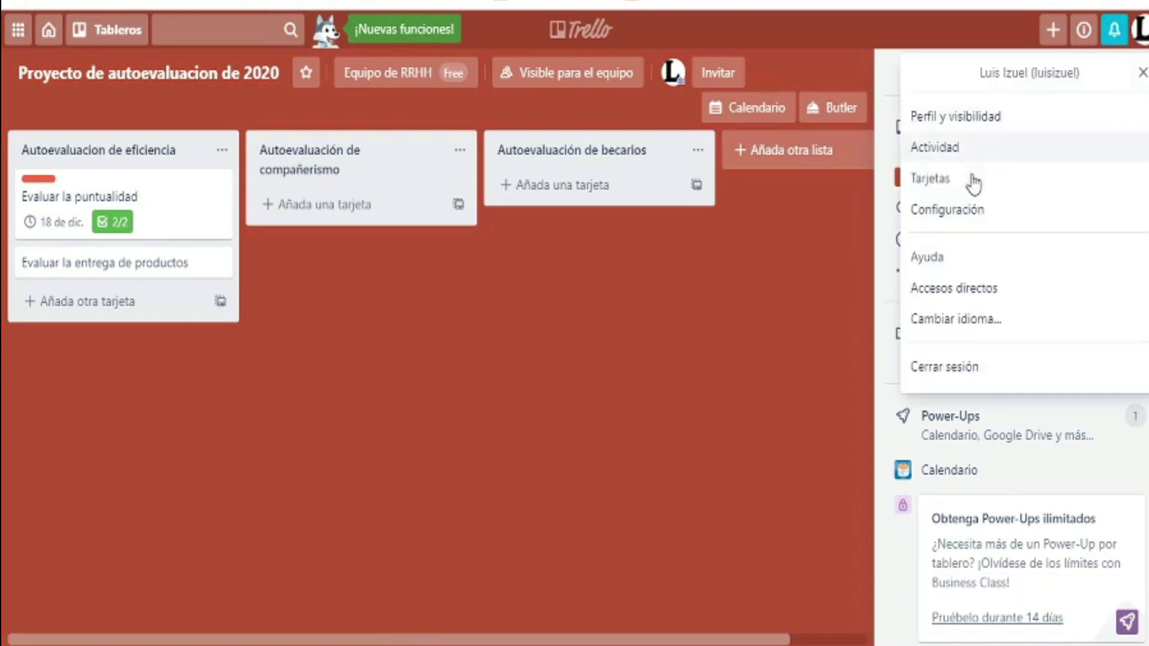
left_click(964, 209)
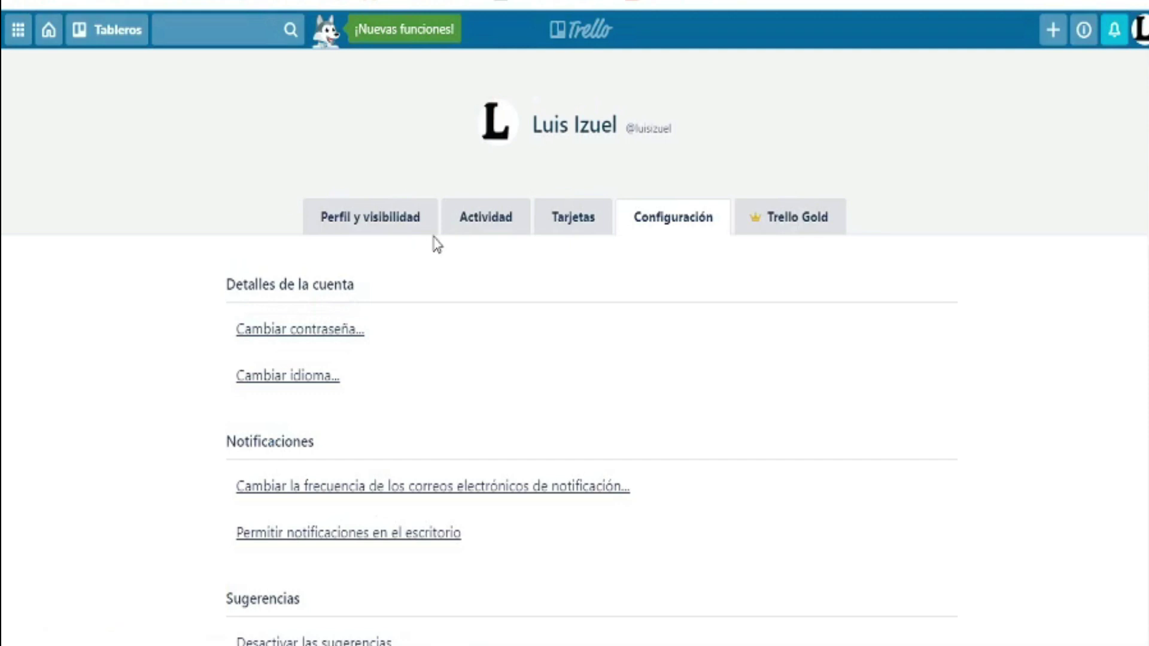
left_click(500, 234)
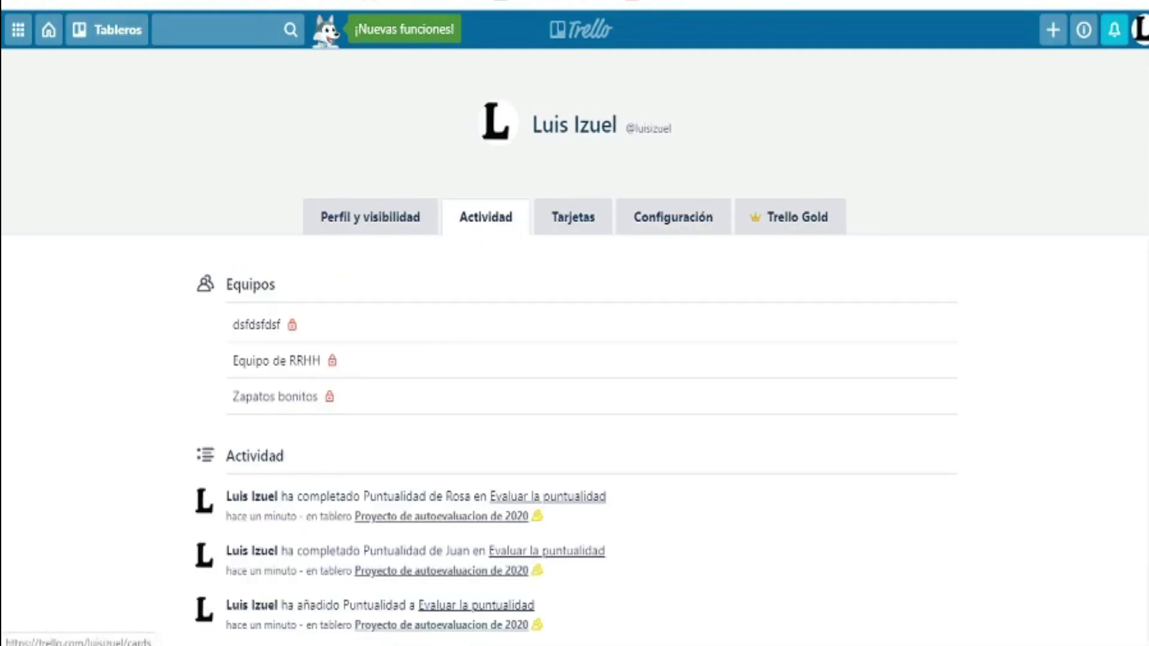
scroll(574, 347, "down", 6)
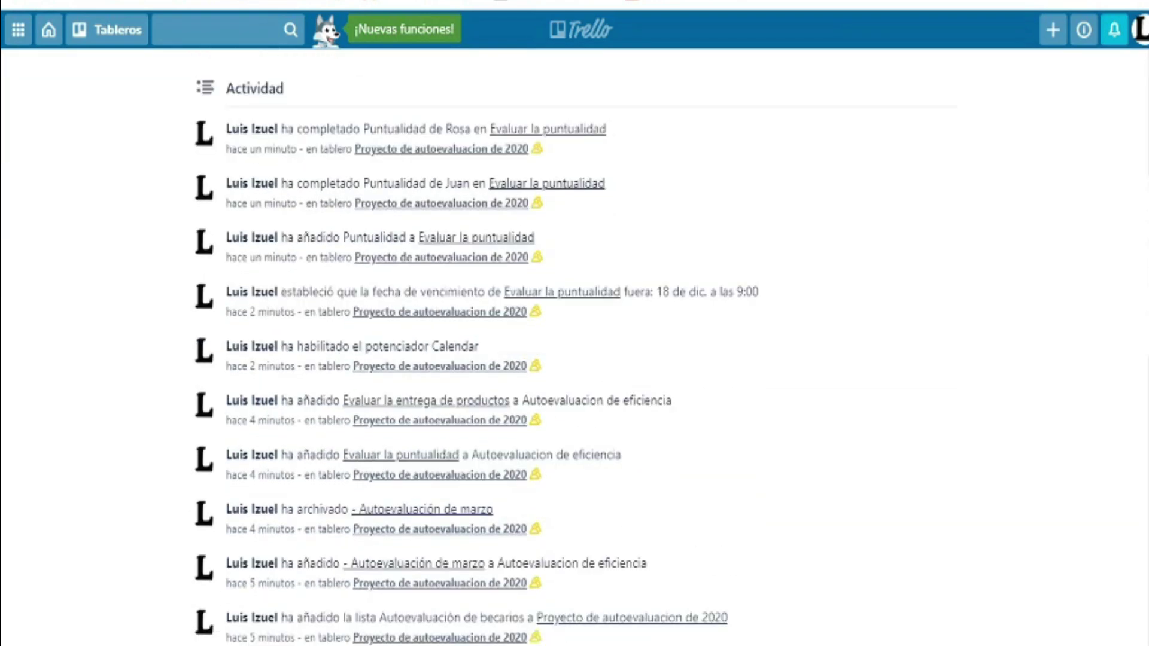
scroll(1143, 278, "down", 3)
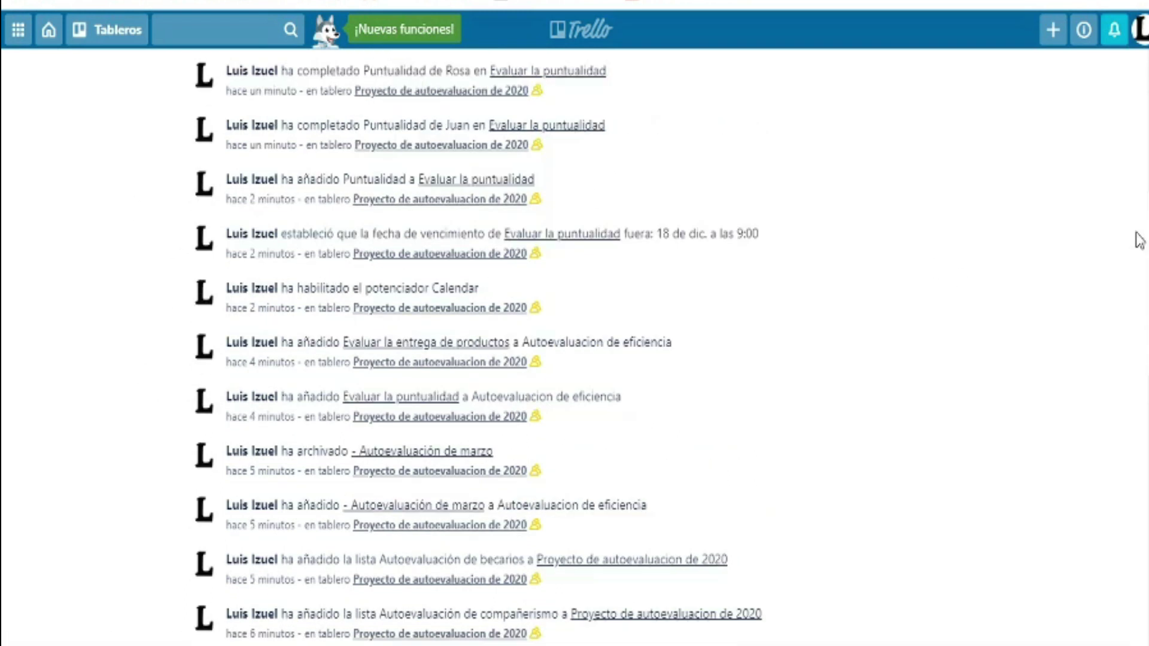
Examine the Trello Gold benefits and its subscription billing plans in the account profile
key("alt+Left")
scroll(574, 348, "down", 2)
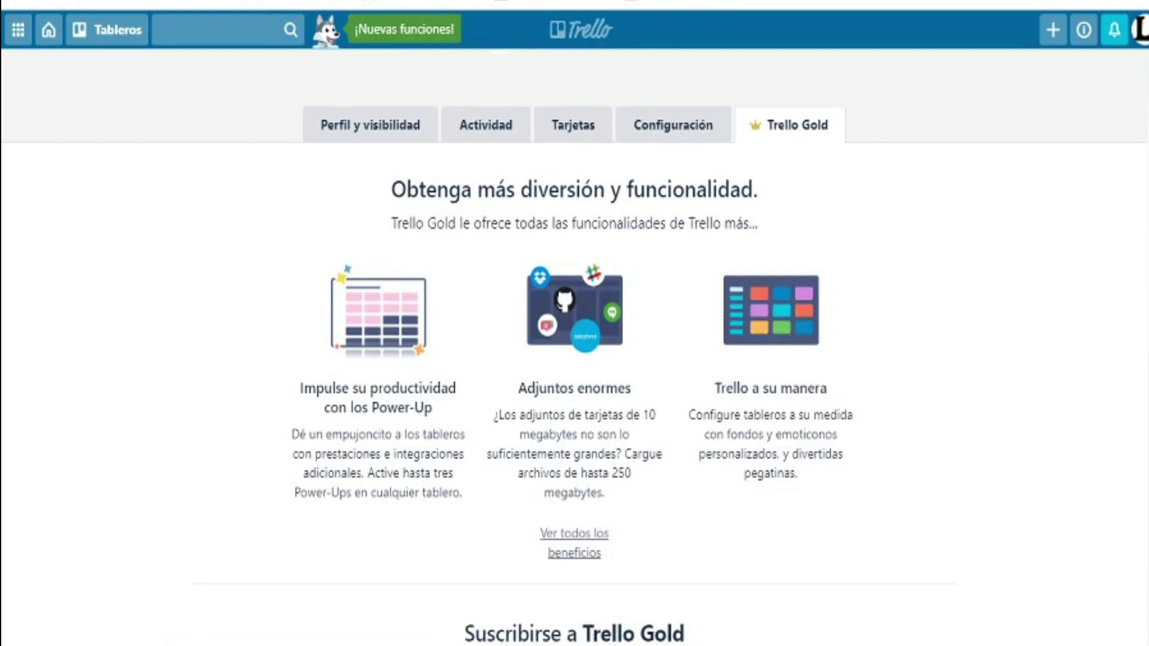
scroll(1143, 326, "down", 5)
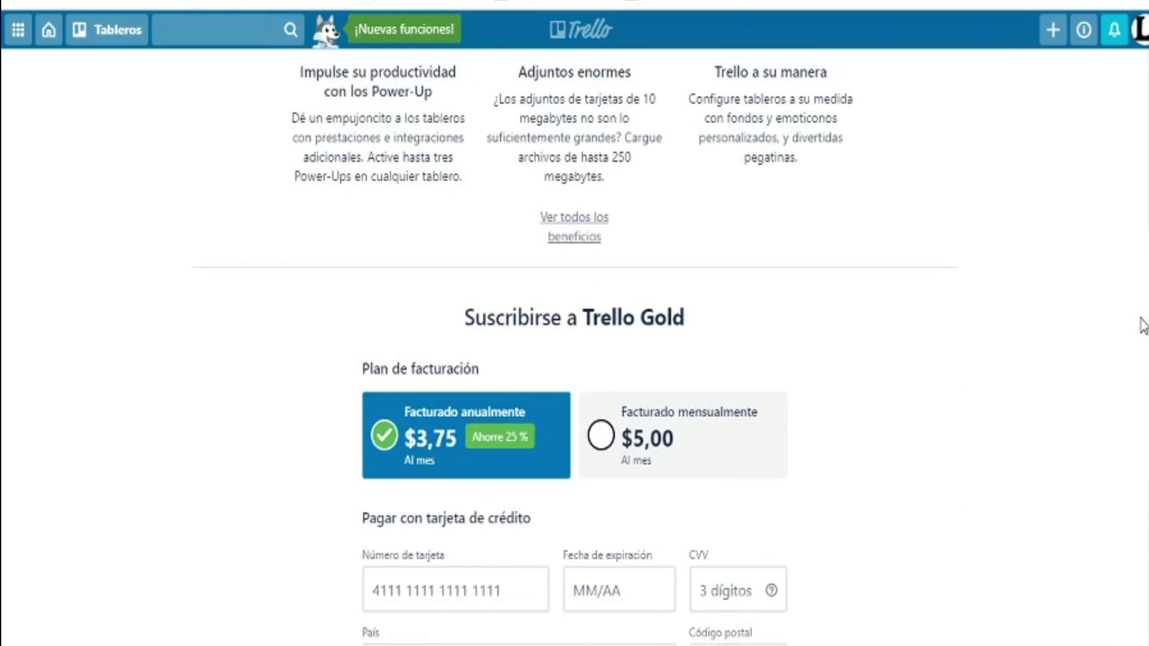
scroll(1143, 326, "up", 7)
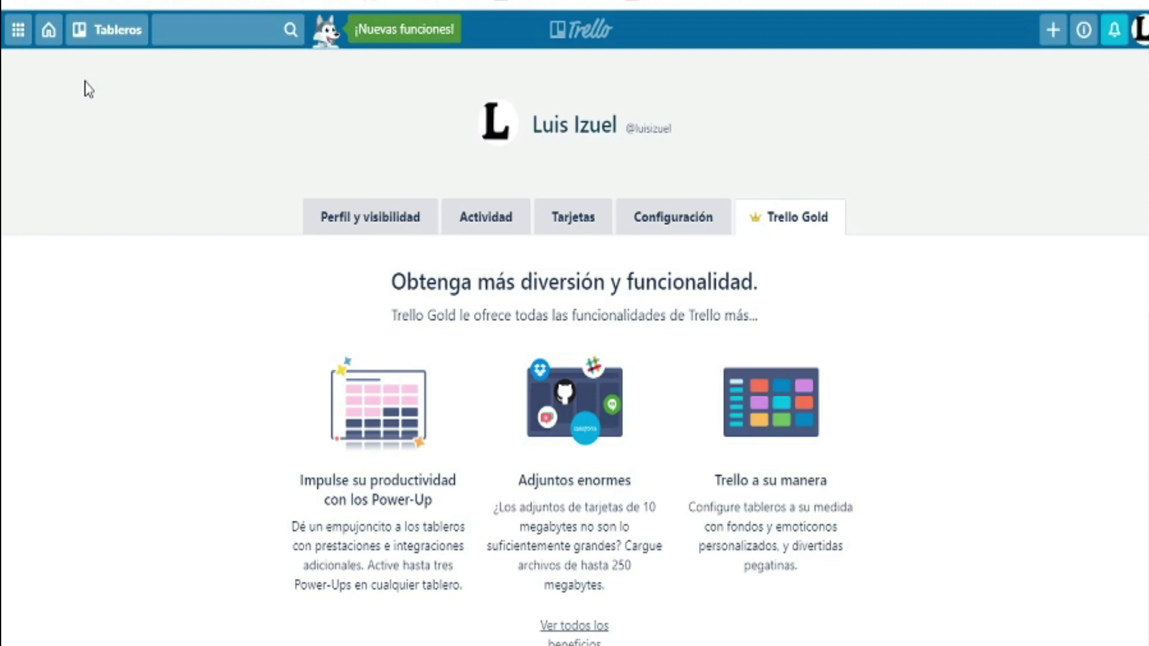
Go to the template gallery from the home page and open the "Business Plan" template in the Negocio category
left_click(49, 35)
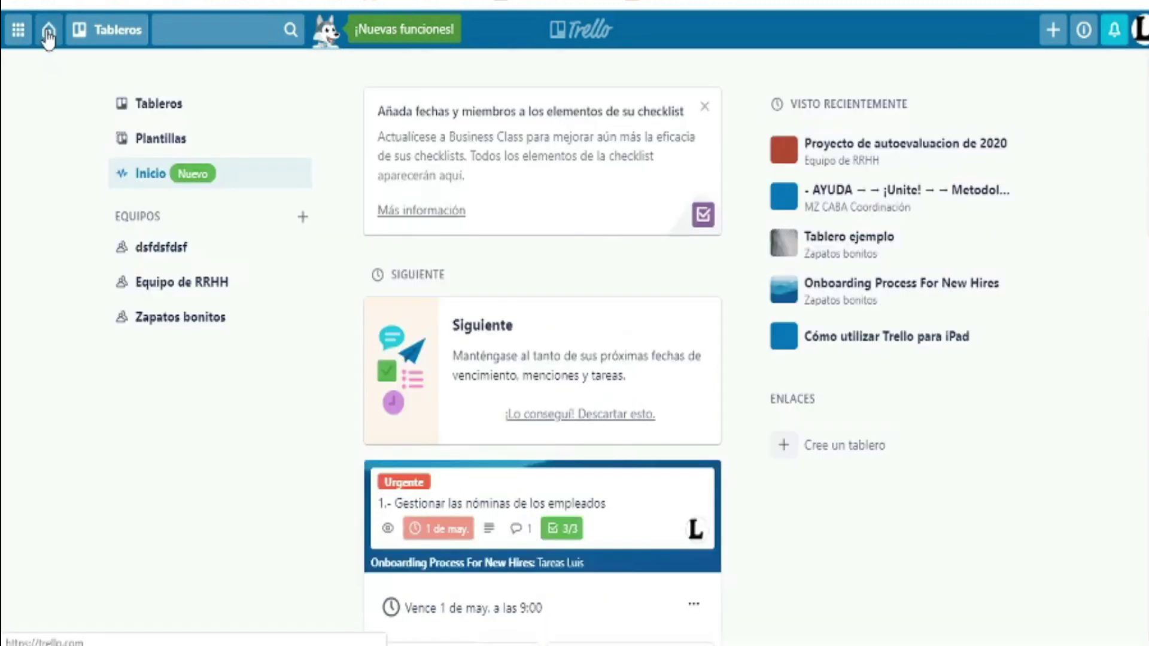
left_click(164, 152)
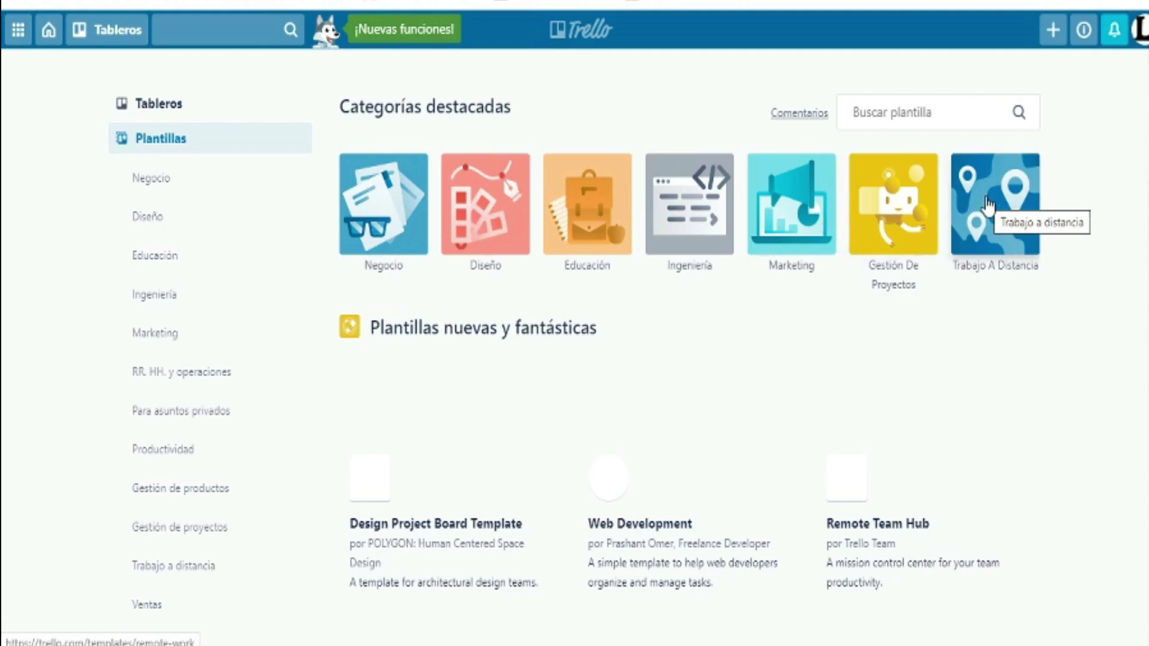
left_click(895, 120)
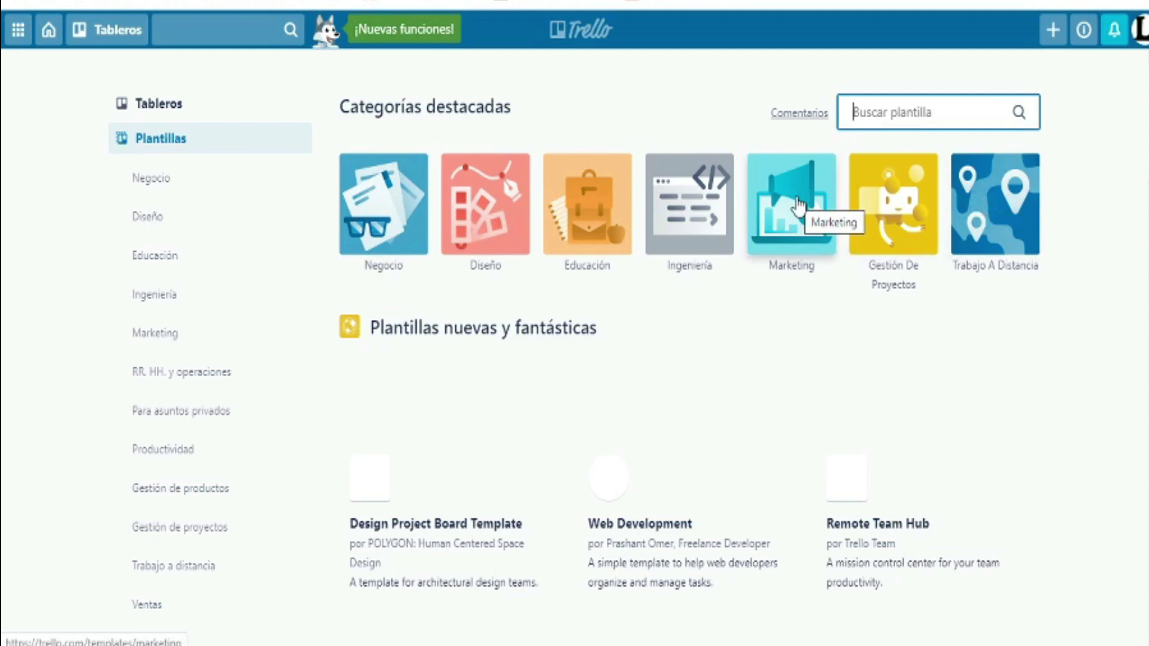
left_click(368, 218)
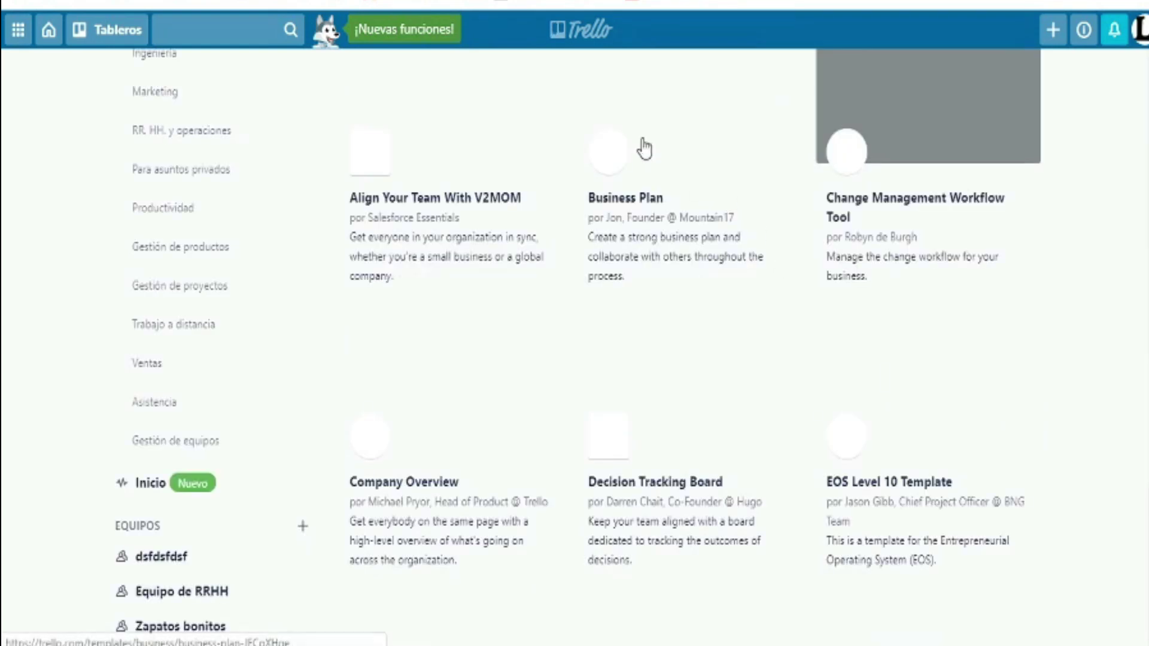
left_click(645, 149)
Preview the "Business Plan" template, create a board from it in the "dsfdsfdsf" team keeping its cards and template cards, and hide the board menu
scroll(644, 149, "down", 2)
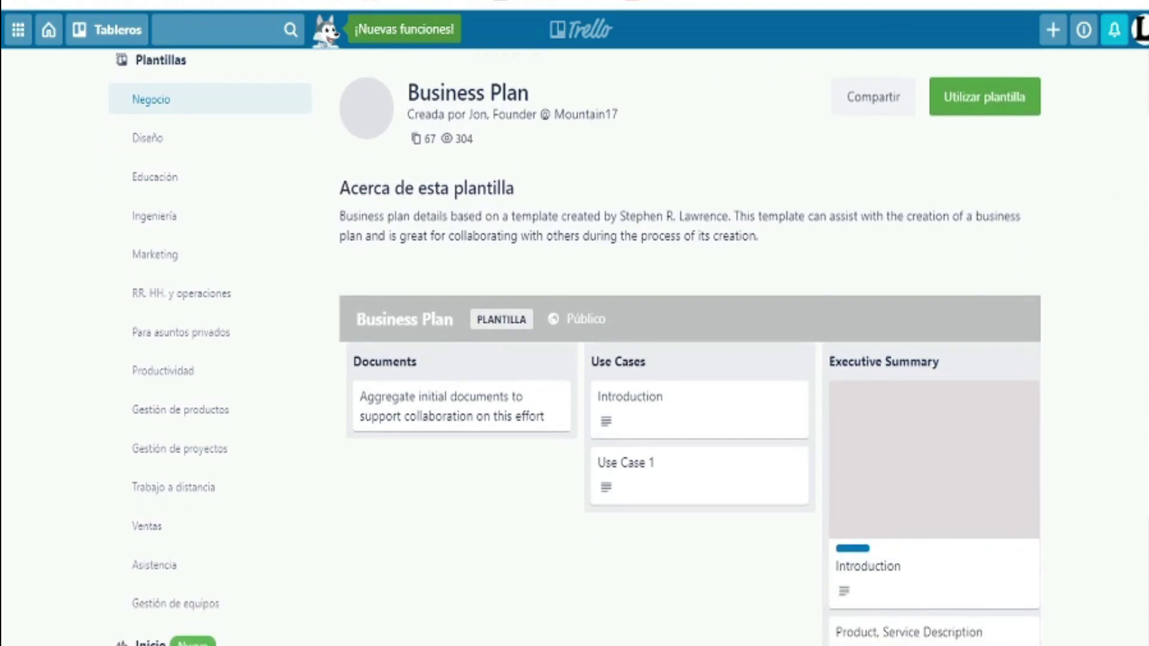
scroll(471, 252, "down", 2)
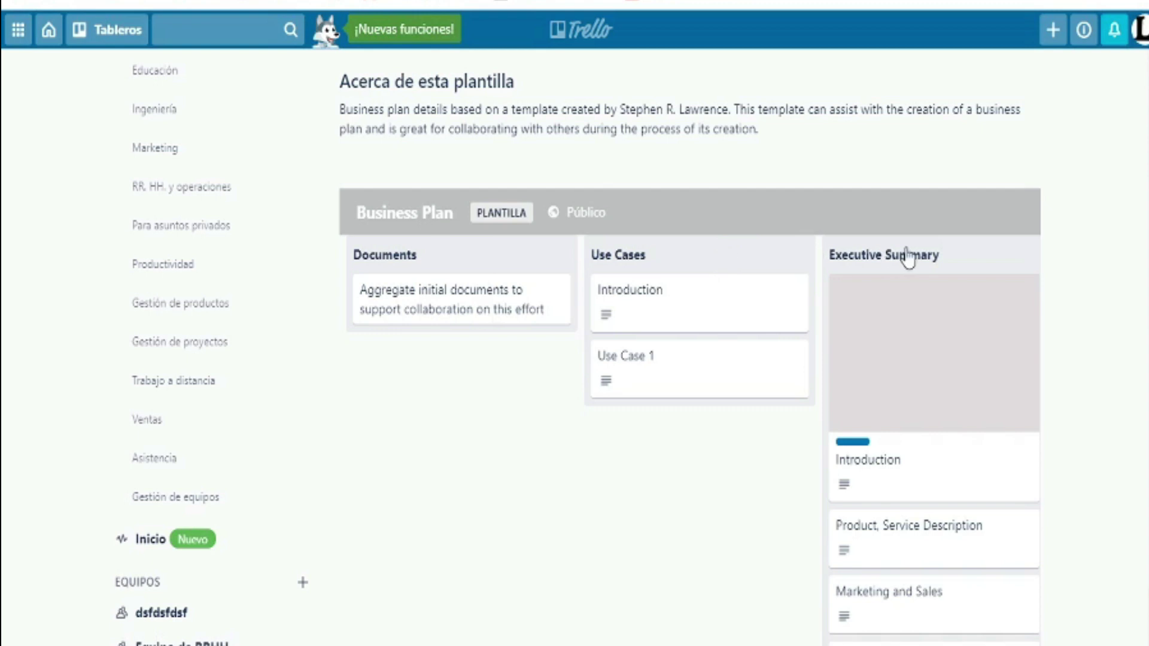
scroll(908, 257, "down", 2)
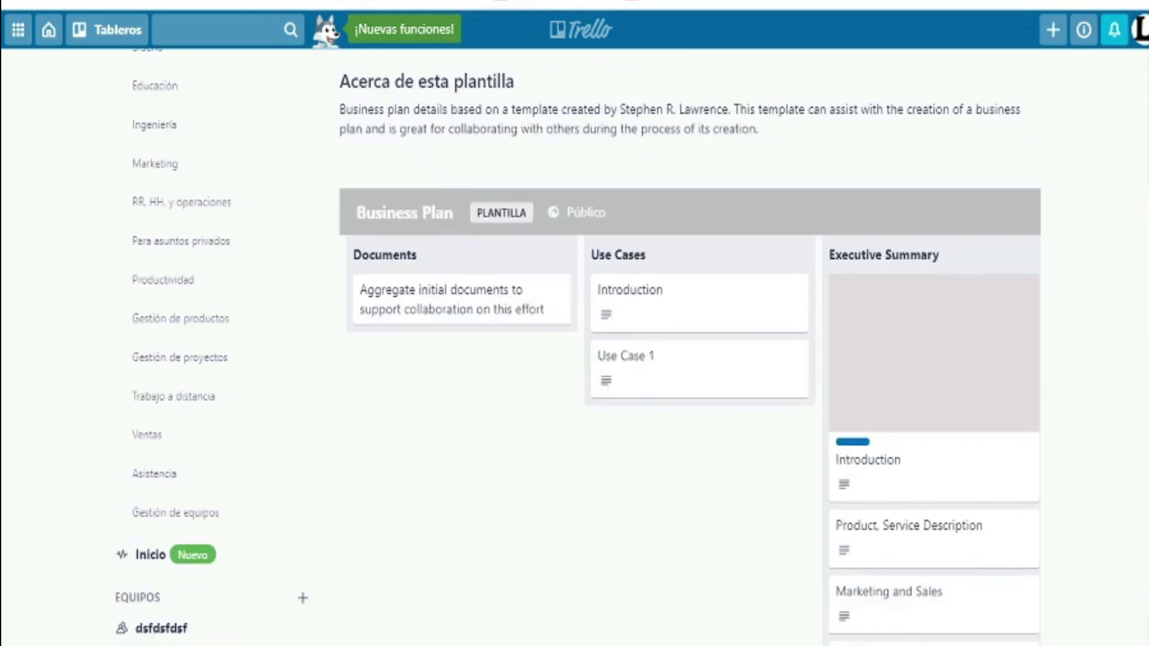
scroll(688, 371, "up", 3)
left_click(983, 186)
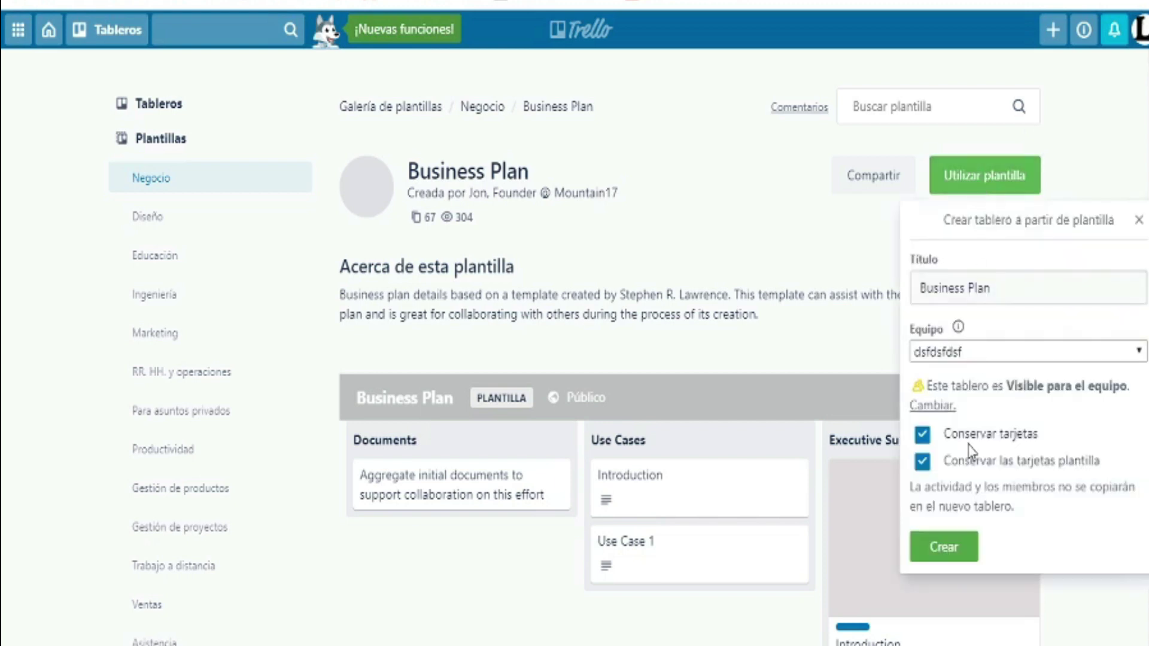
left_click(944, 547)
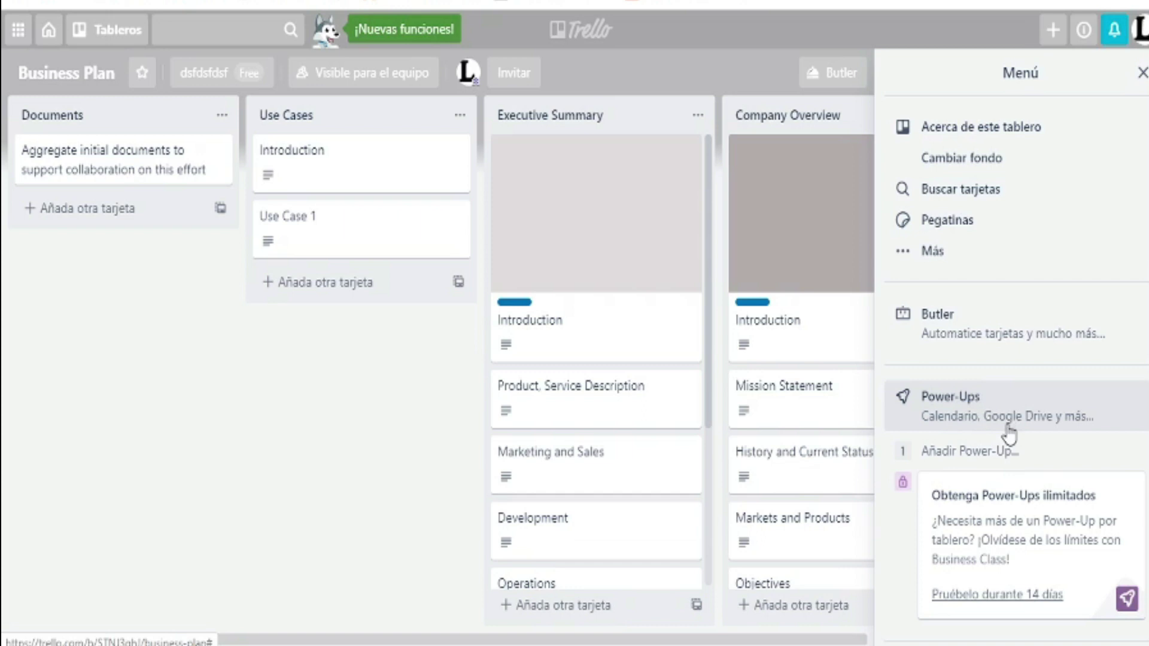
left_click(1142, 75)
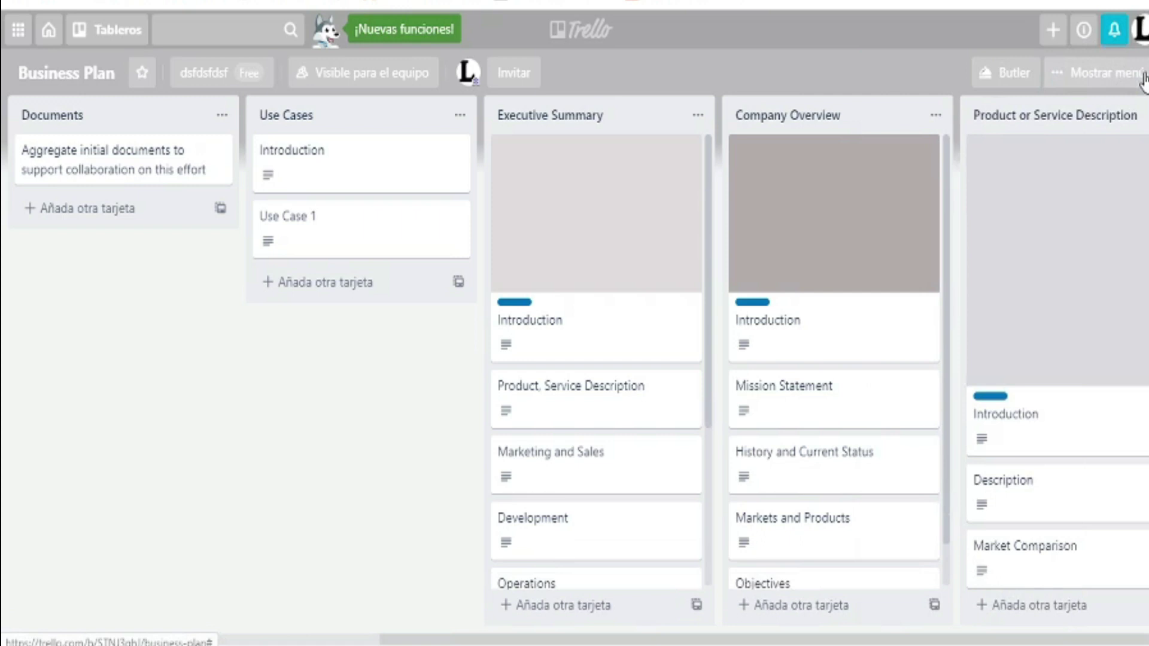
Open the account menu from the new "Business Plan" board
left_click(1140, 32)
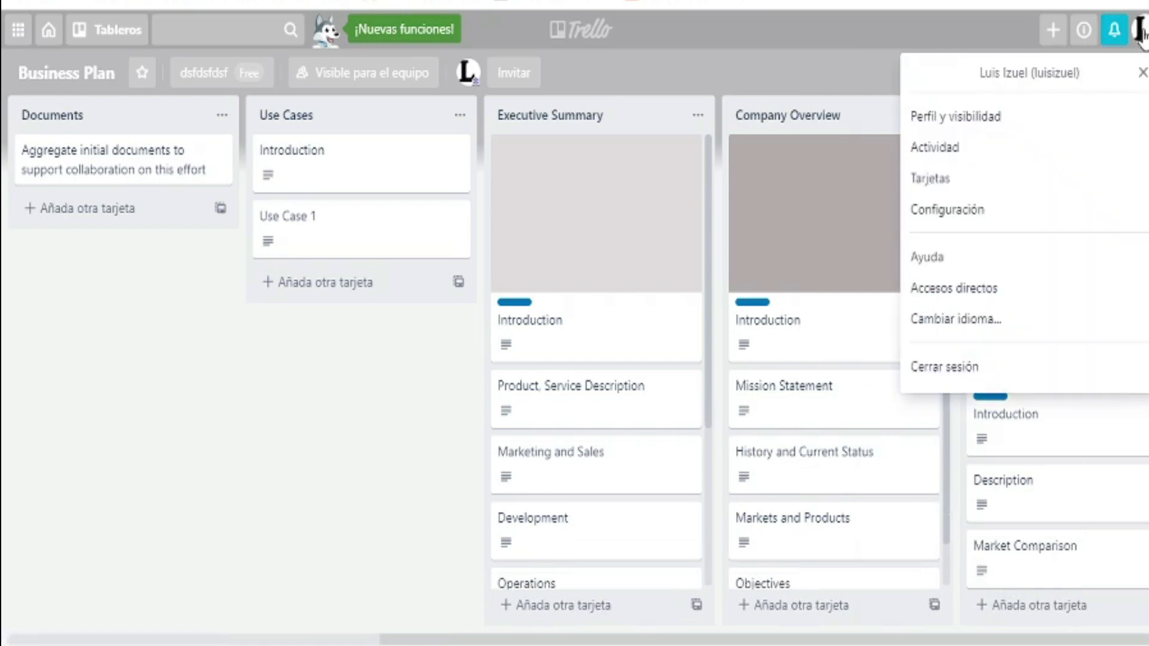